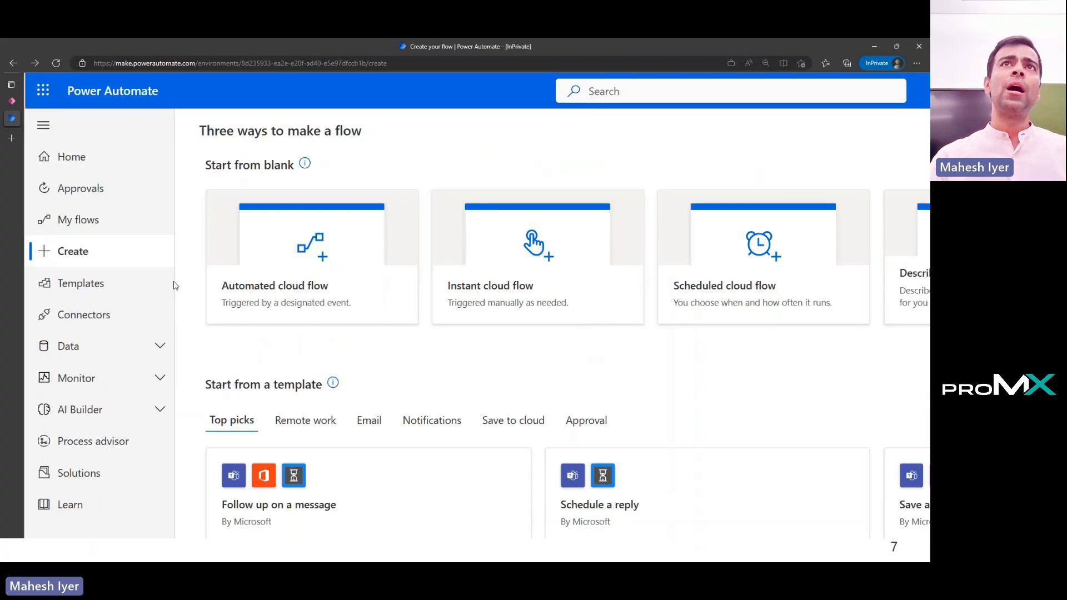
Open the Explore page of AI Builder
{"action": "left_click", "coordinate": [82, 412]}
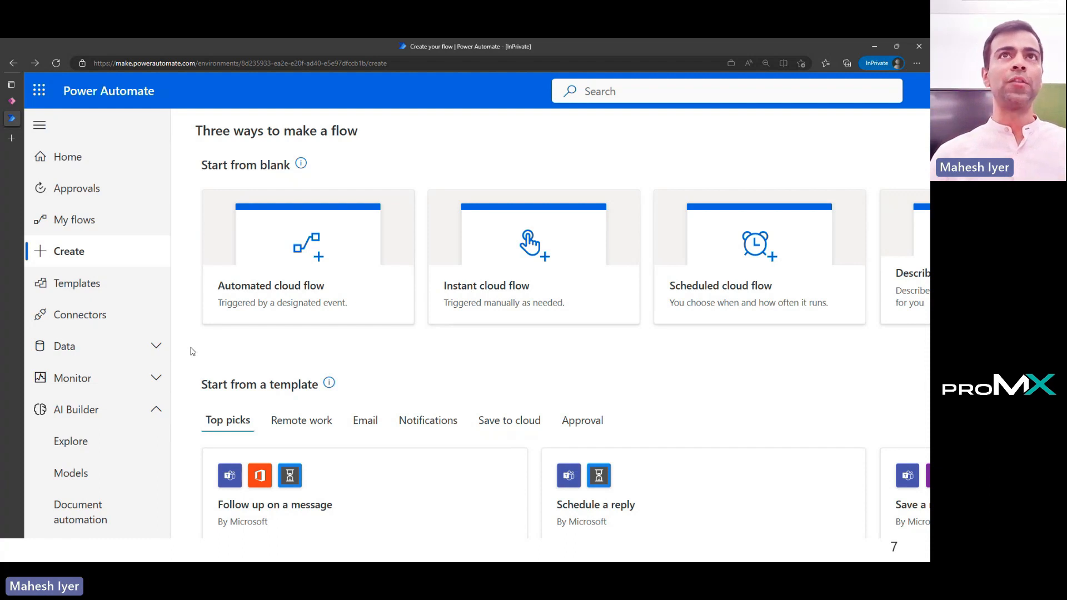
{"action": "scroll", "coordinate": [175, 407], "scroll_direction": "down", "scroll_amount": 1}
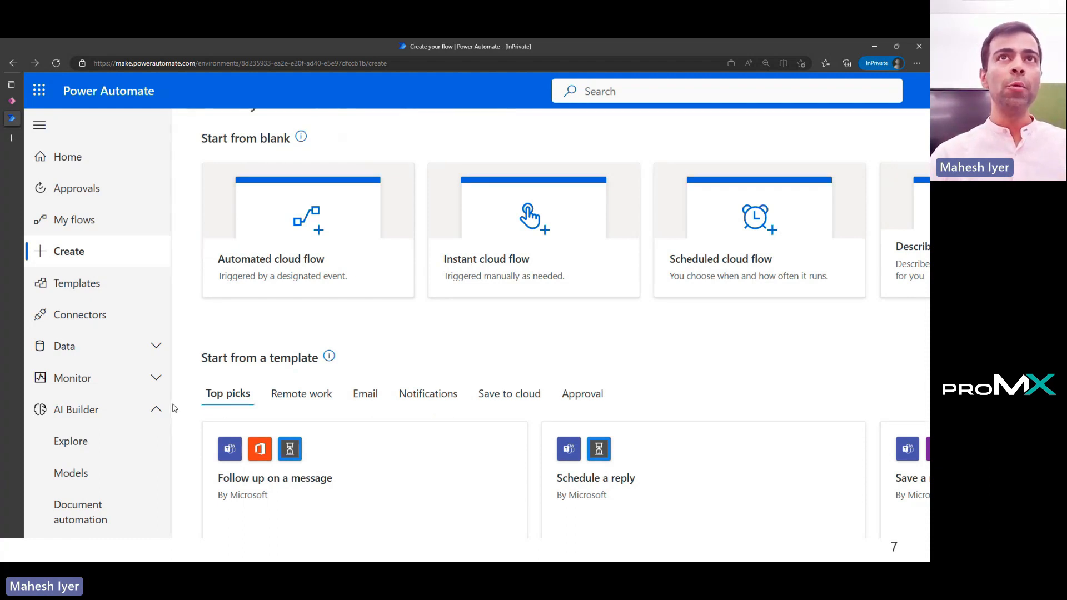
{"action": "scroll", "coordinate": [109, 422], "scroll_direction": "down", "scroll_amount": 2}
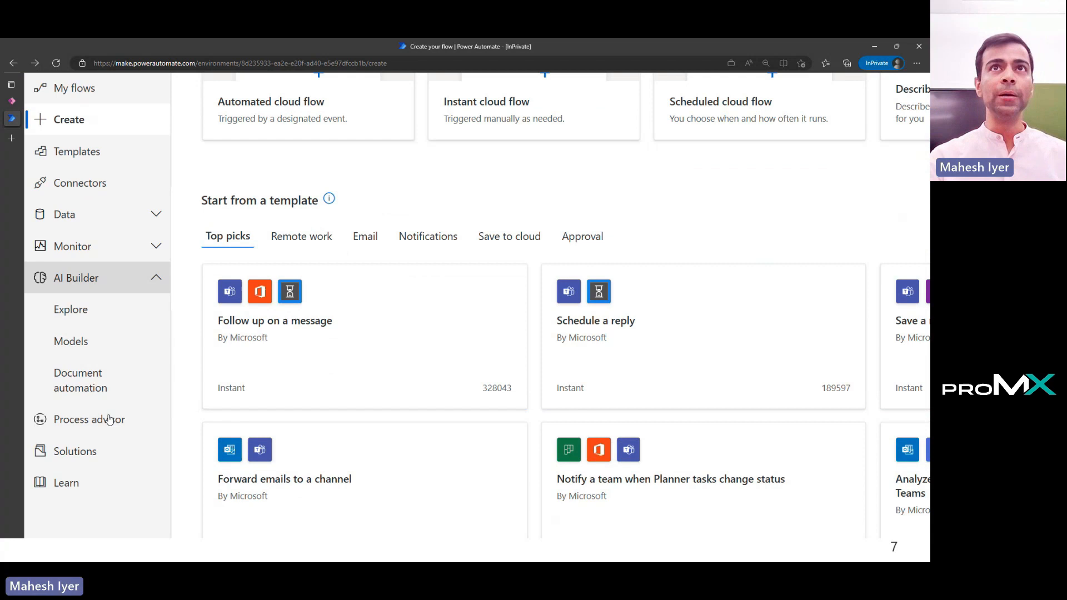
{"action": "left_click", "coordinate": [86, 323]}
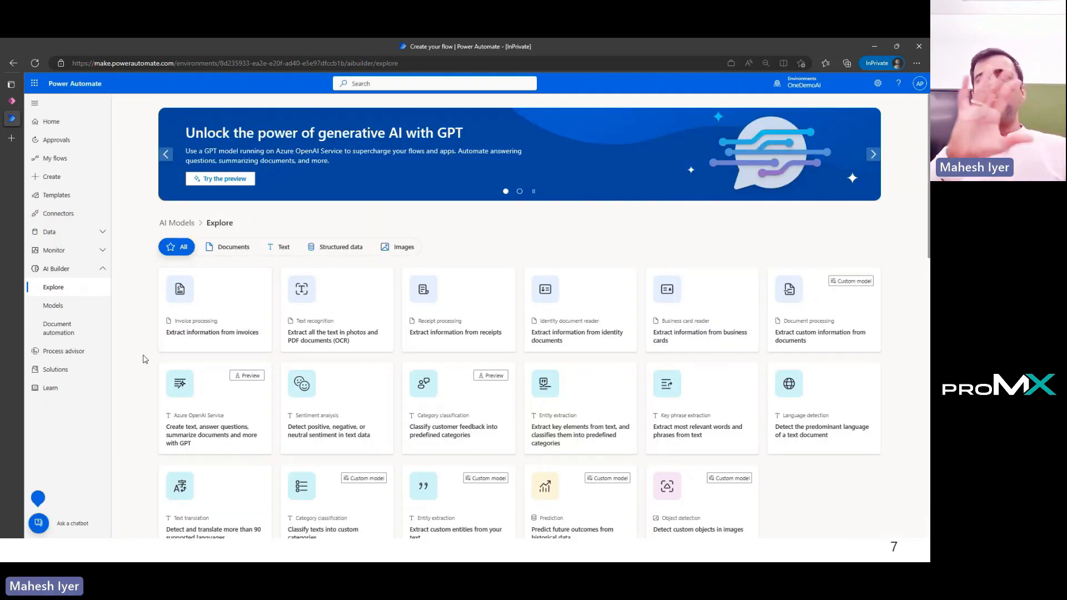
Open the prebuilt invoice processing model and upload the Renaissance Hamburg file to test it
{"action": "left_click", "coordinate": [226, 308]}
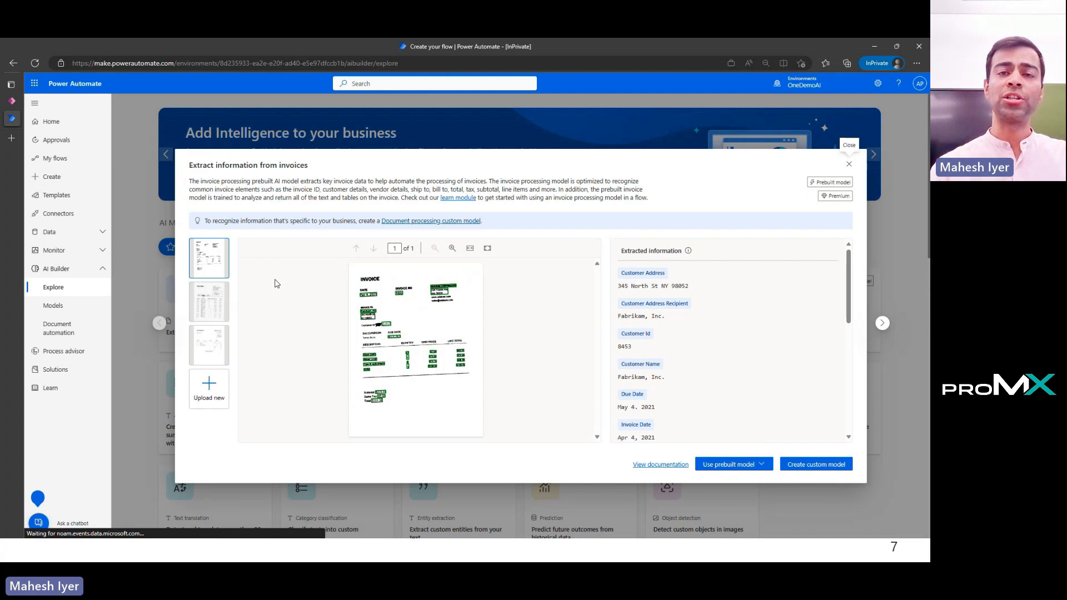
{"action": "left_click", "coordinate": [215, 394]}
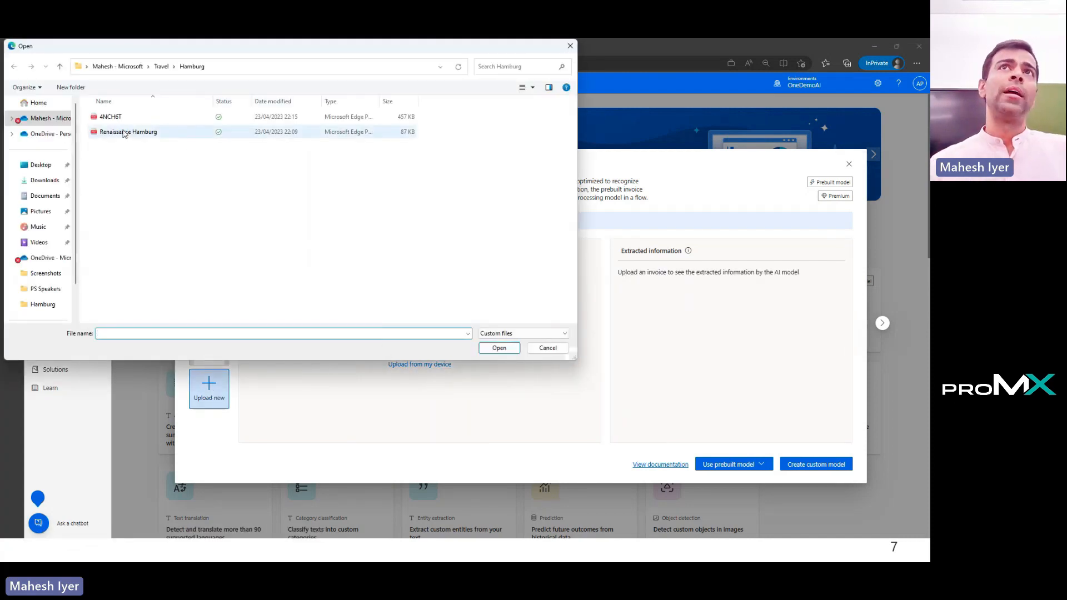
{"action": "left_click", "coordinate": [124, 134]}
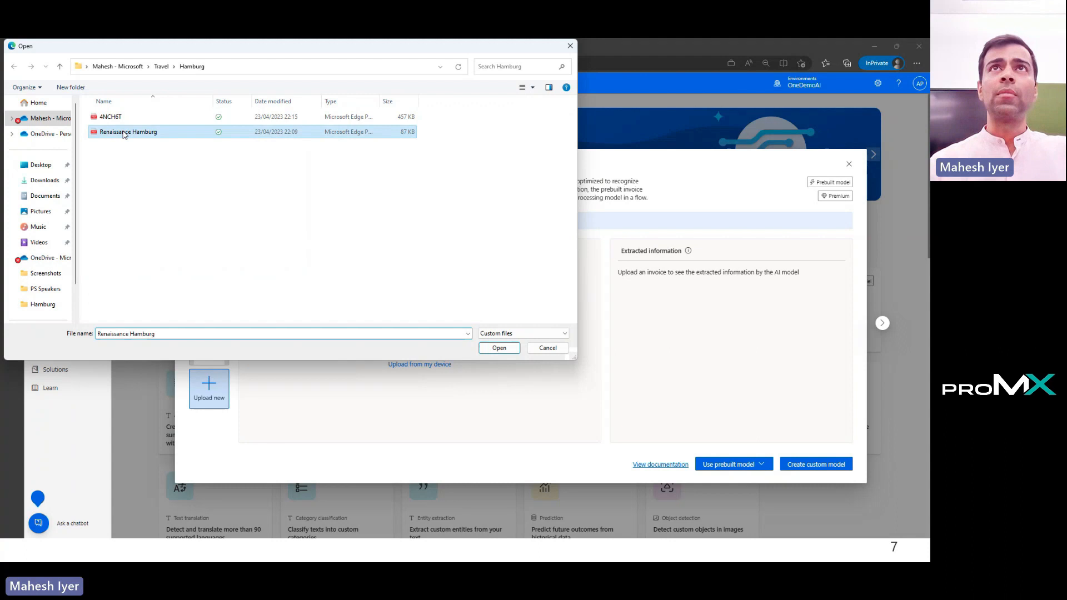
{"action": "left_click", "coordinate": [499, 349]}
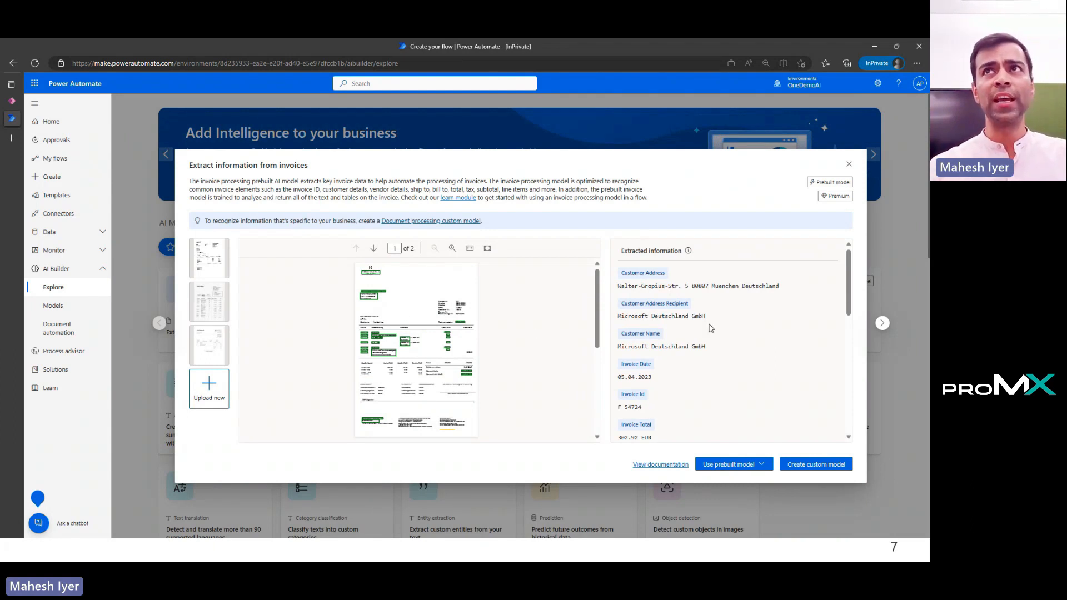
Review the information extracted from the uploaded invoice, from customer details through to the line items, and close the model
{"action": "scroll", "coordinate": [709, 328], "scroll_direction": "down", "scroll_amount": 1}
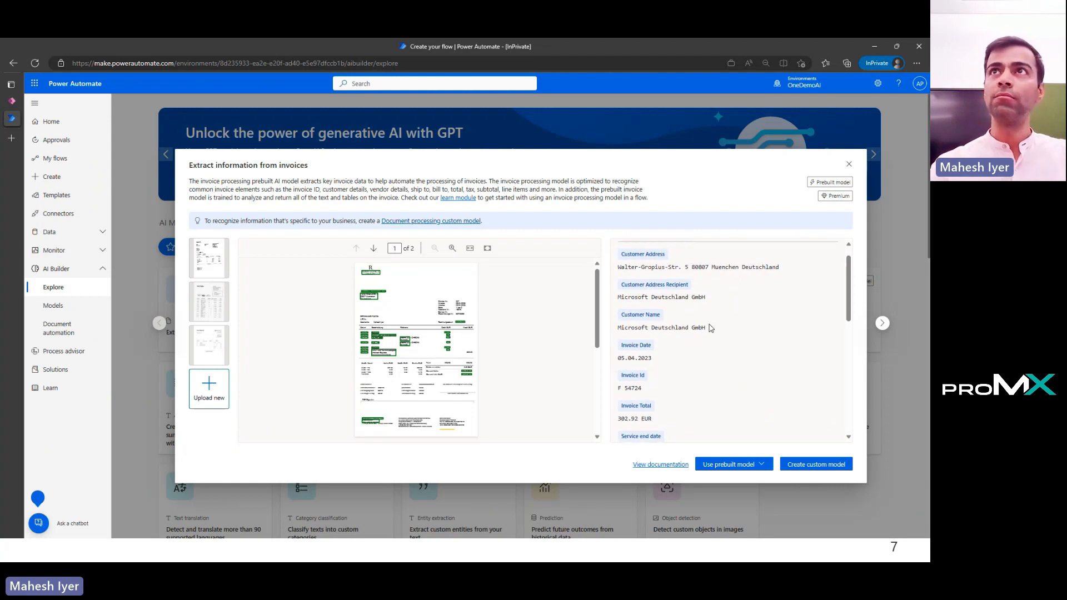
{"action": "scroll", "coordinate": [709, 328], "scroll_direction": "down", "scroll_amount": 1}
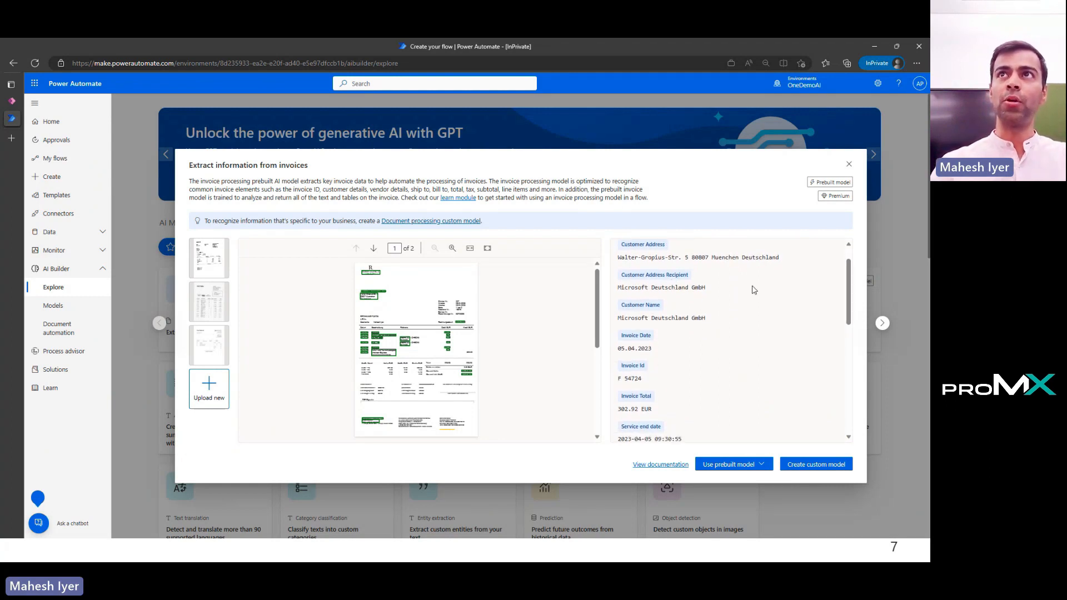
{"action": "scroll", "coordinate": [754, 289], "scroll_direction": "down", "scroll_amount": 3}
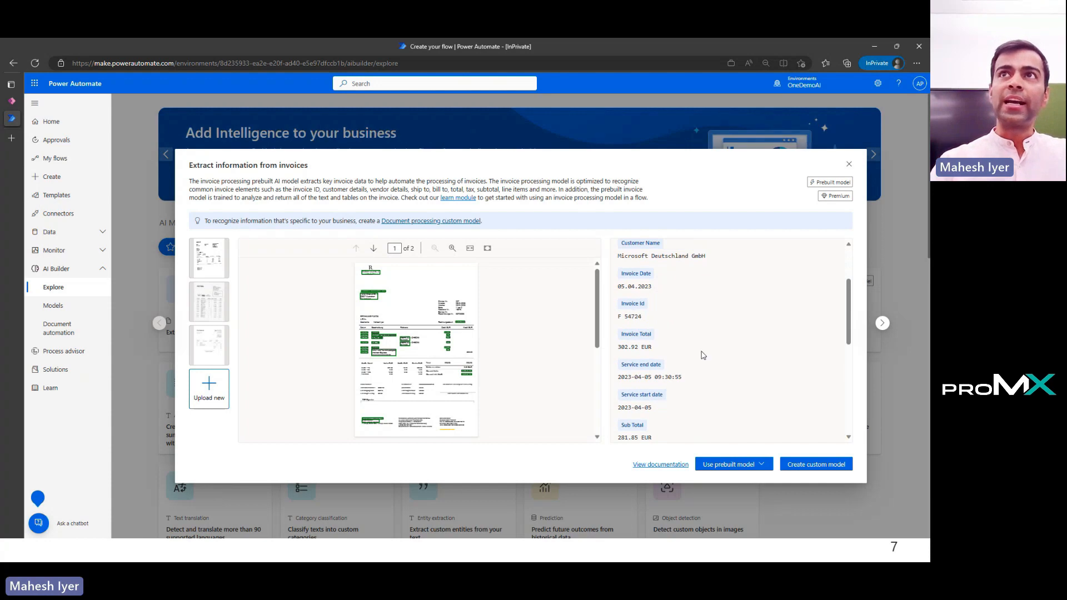
{"action": "scroll", "coordinate": [702, 352], "scroll_direction": "down", "scroll_amount": 1}
{"action": "scroll", "coordinate": [697, 380], "scroll_direction": "down", "scroll_amount": 3}
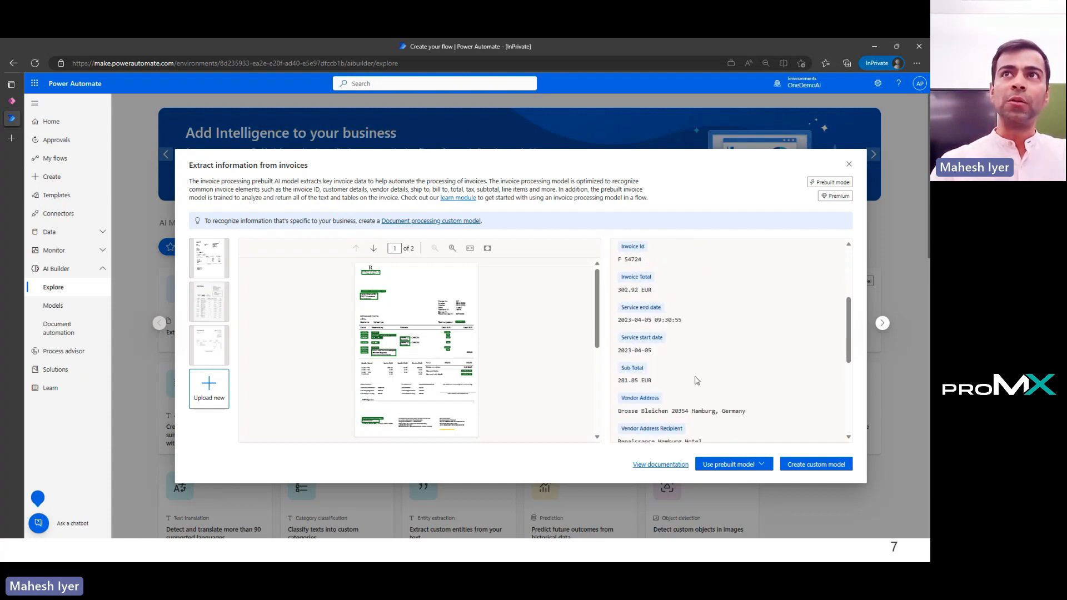
{"action": "scroll", "coordinate": [697, 380], "scroll_direction": "down", "scroll_amount": 8}
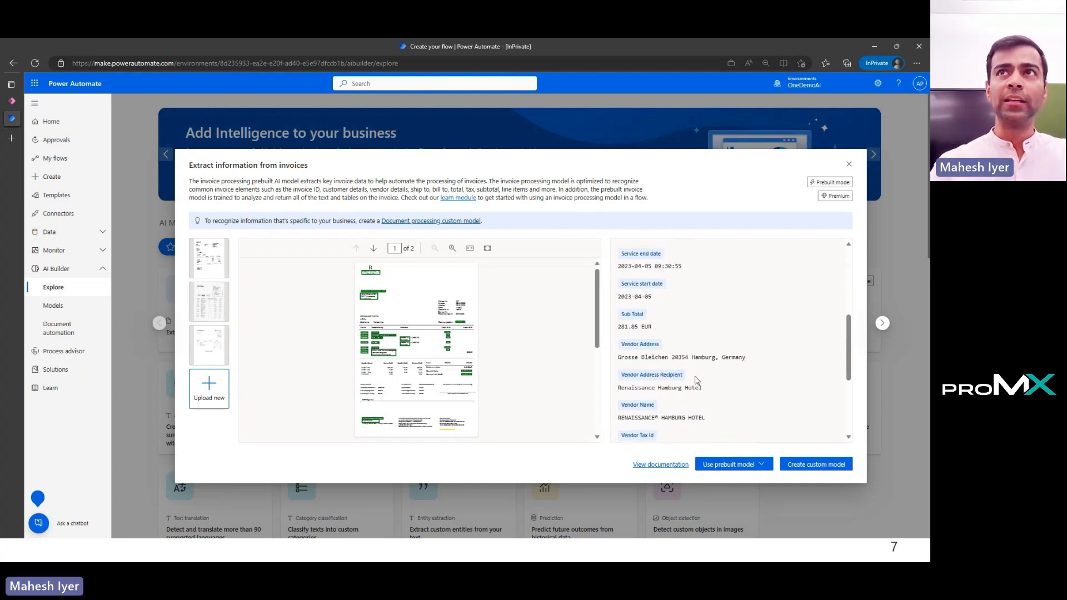
{"action": "scroll", "coordinate": [696, 380], "scroll_direction": "down", "scroll_amount": 1}
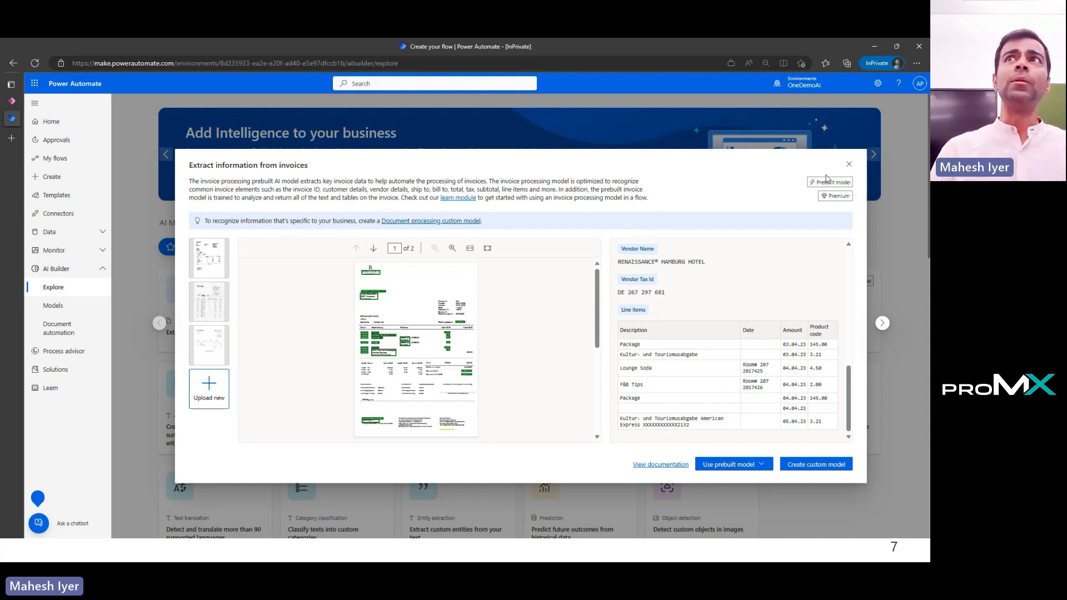
{"action": "left_click", "coordinate": [848, 164]}
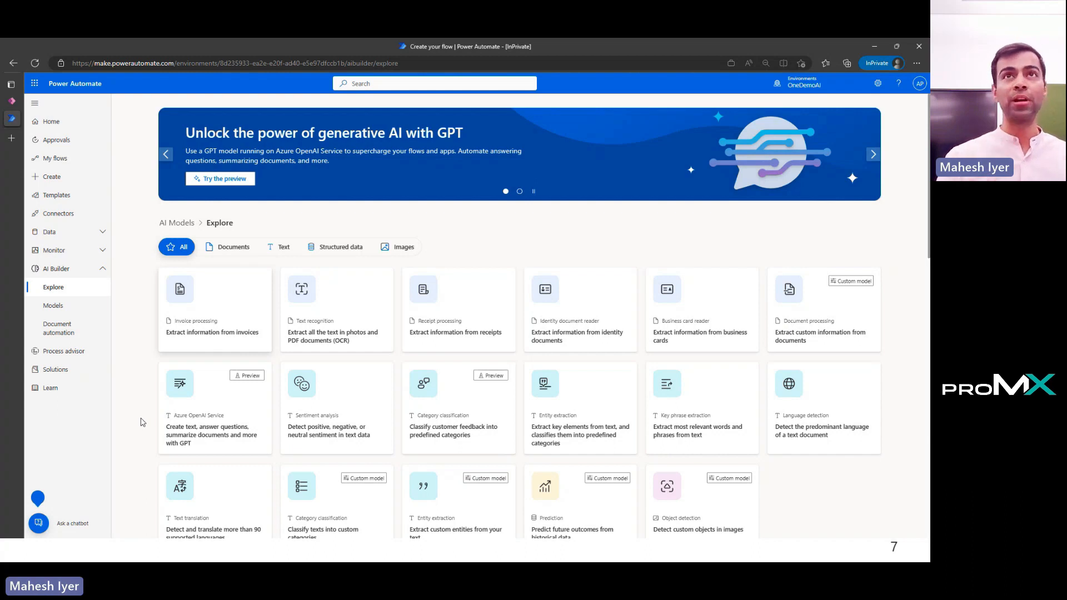
Open the Azure OpenAI Service text model and load the "Extract information from text" sample template
{"action": "key", "text": "ctrl+plus"}
{"action": "key", "text": "ctrl+plus"}
{"action": "key", "text": "ctrl+plus"}
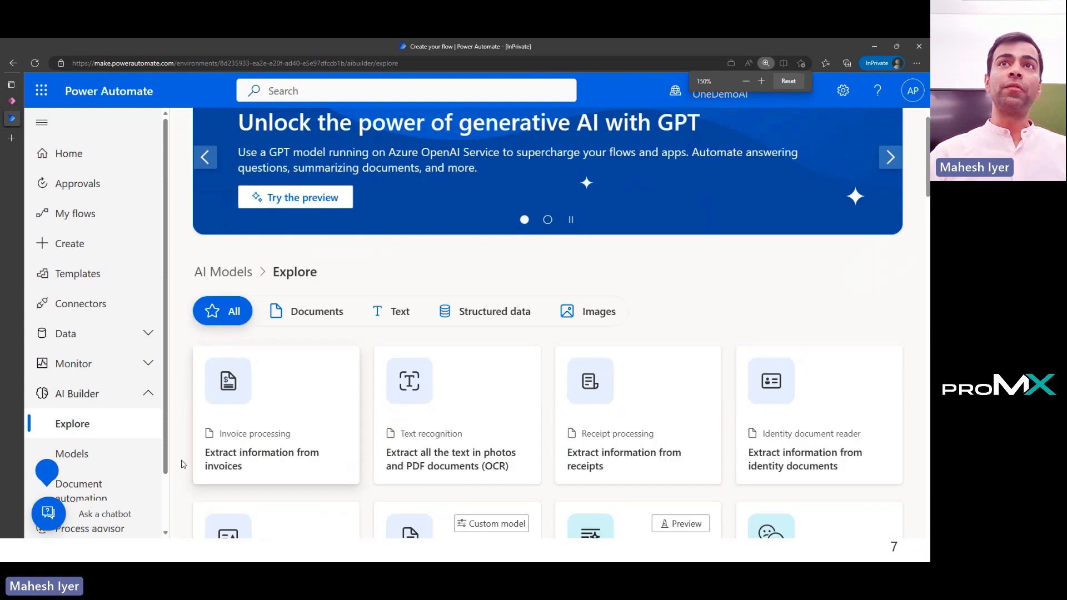
{"action": "scroll", "coordinate": [183, 464], "scroll_direction": "down", "scroll_amount": 4}
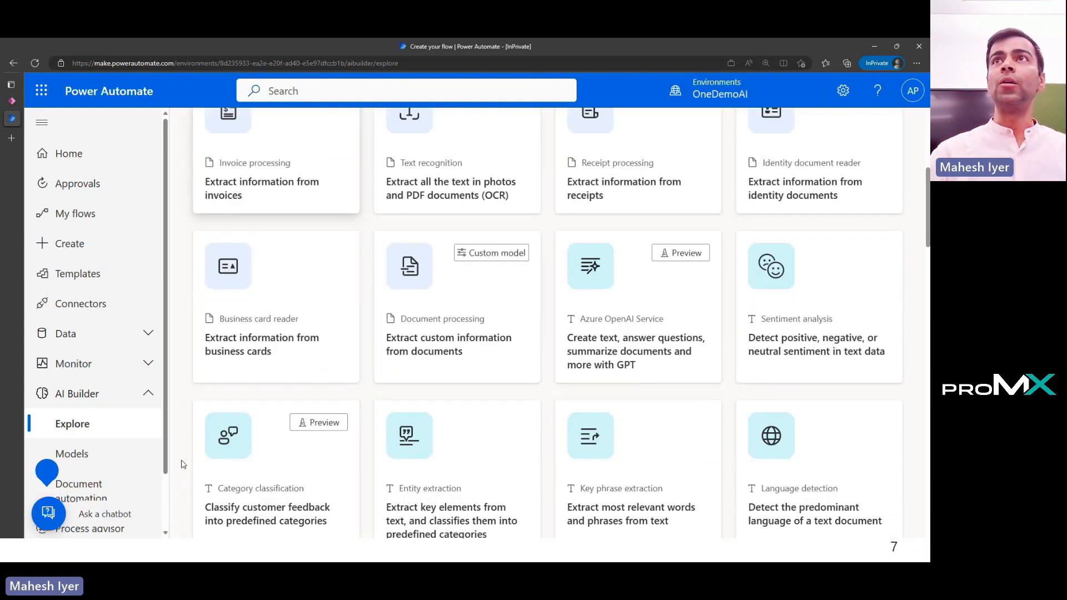
{"action": "left_click", "coordinate": [648, 310]}
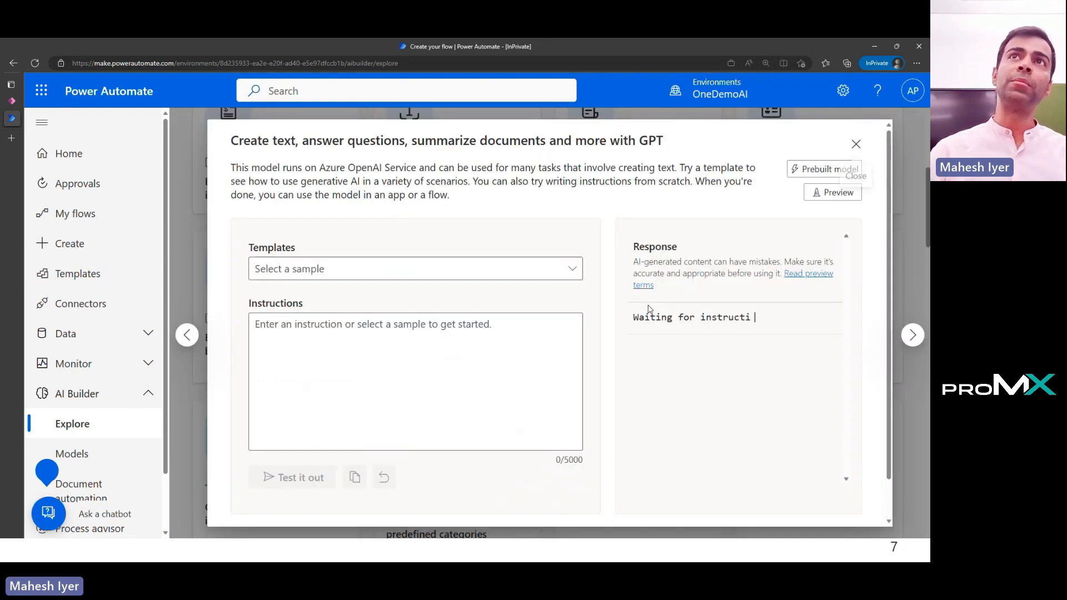
{"action": "left_click", "coordinate": [546, 276]}
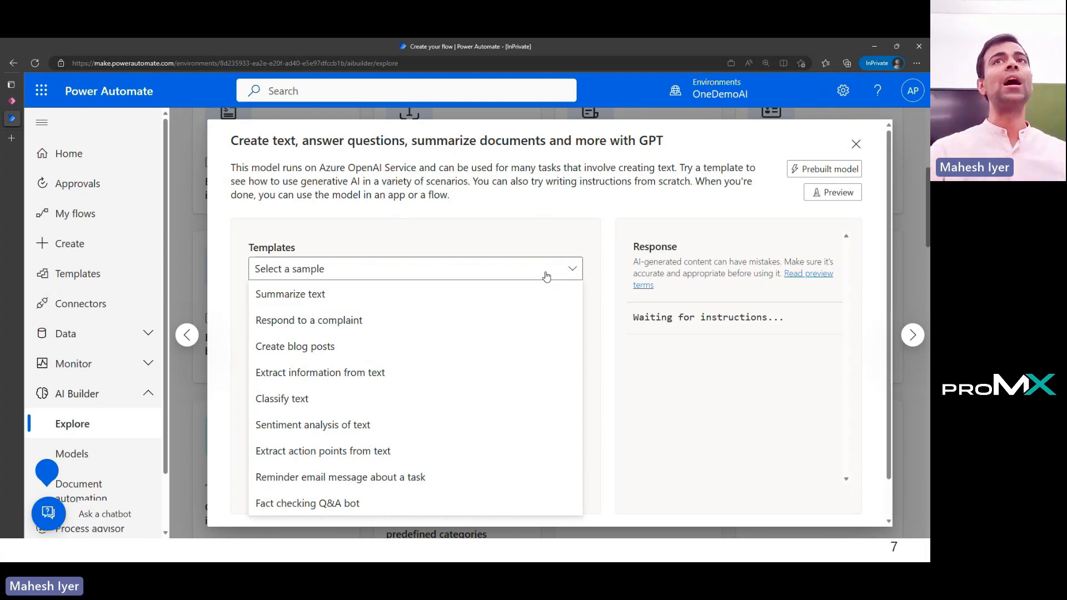
{"action": "left_click", "coordinate": [319, 381]}
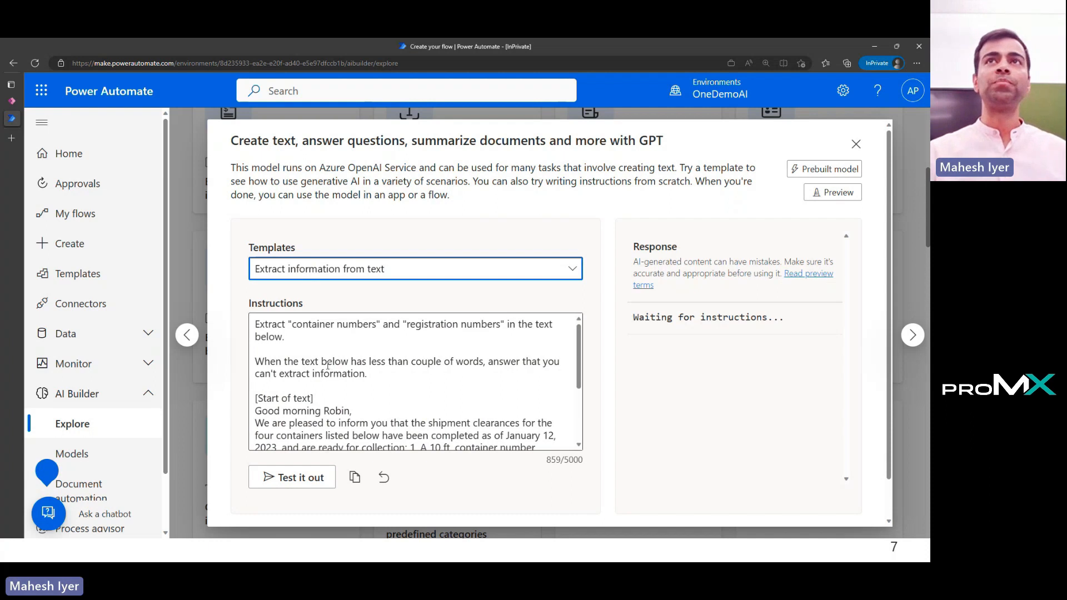
Read through the sample instructions, including the shipment message and the request for container numbers and registration numbers
{"action": "scroll", "coordinate": [328, 389], "scroll_direction": "down", "scroll_amount": 2}
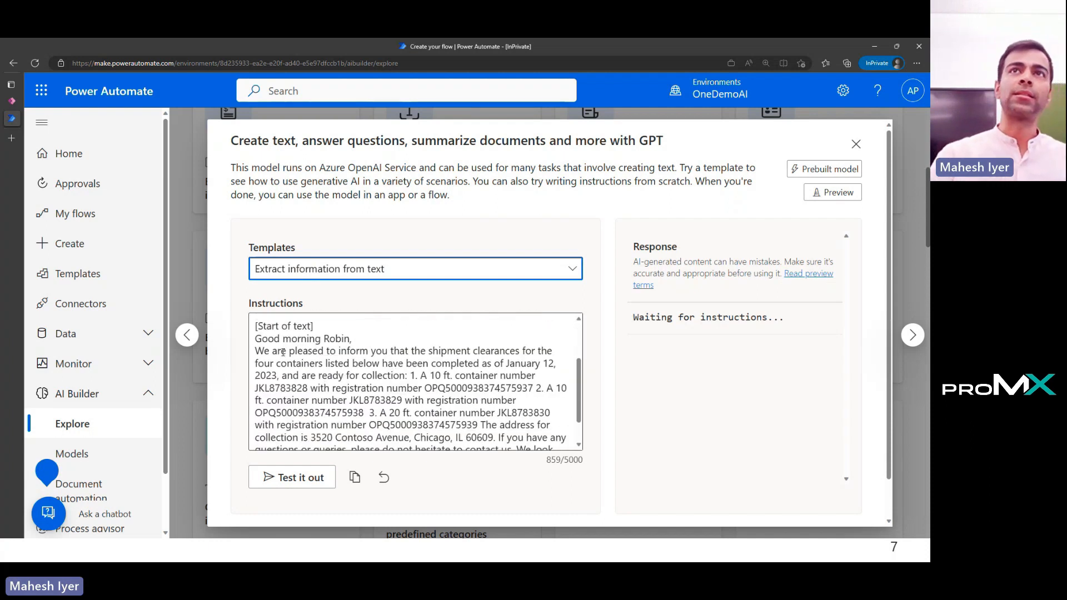
{"action": "scroll", "coordinate": [415, 368], "scroll_direction": "down", "scroll_amount": 1}
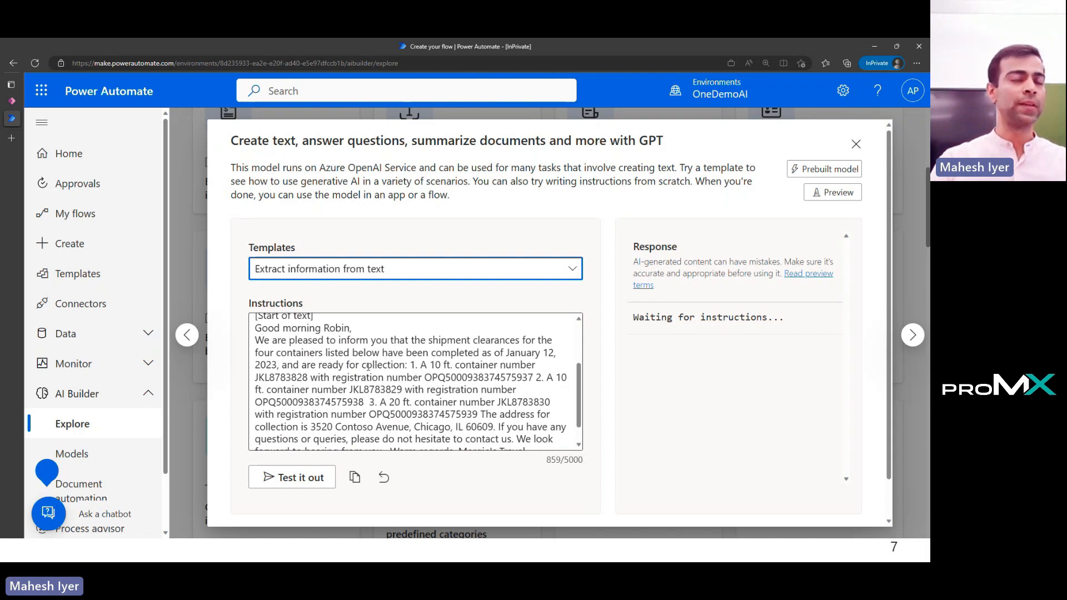
{"action": "scroll", "coordinate": [335, 386], "scroll_direction": "down", "scroll_amount": 1}
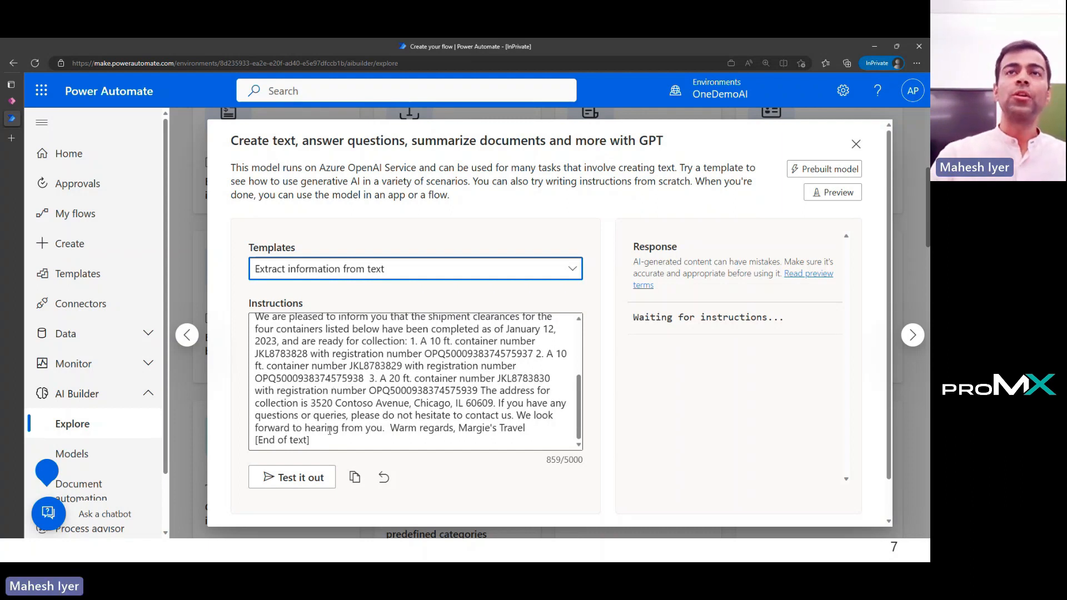
{"action": "scroll", "coordinate": [336, 396], "scroll_direction": "up", "scroll_amount": 1}
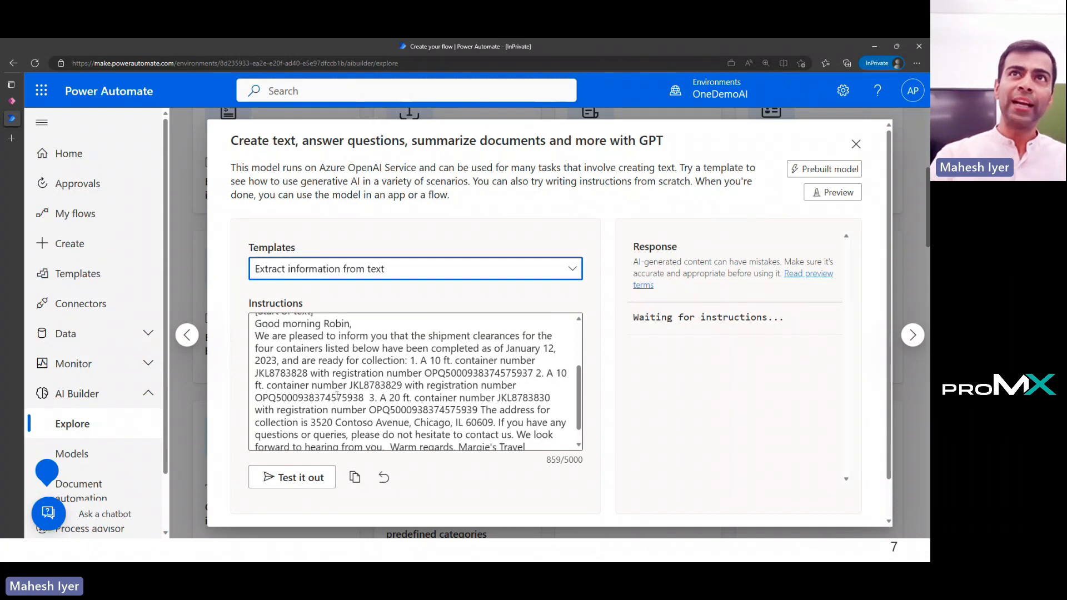
{"action": "scroll", "coordinate": [337, 395], "scroll_direction": "up", "scroll_amount": 3}
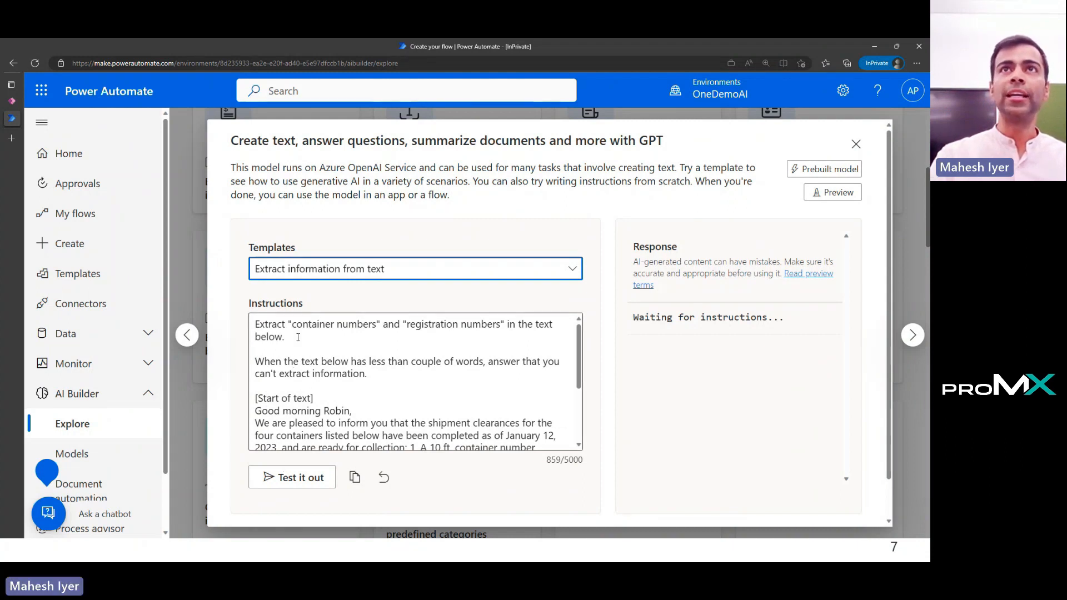
{"action": "left_click_drag", "start_coordinate": [293, 324], "coordinate": [492, 325]}
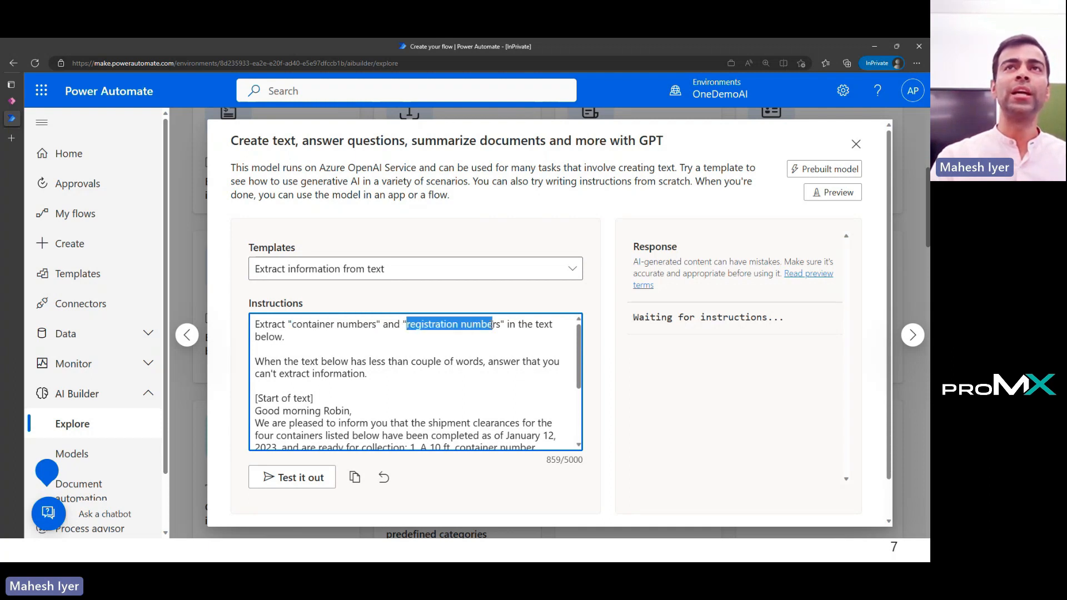
{"action": "left_click", "coordinate": [326, 353]}
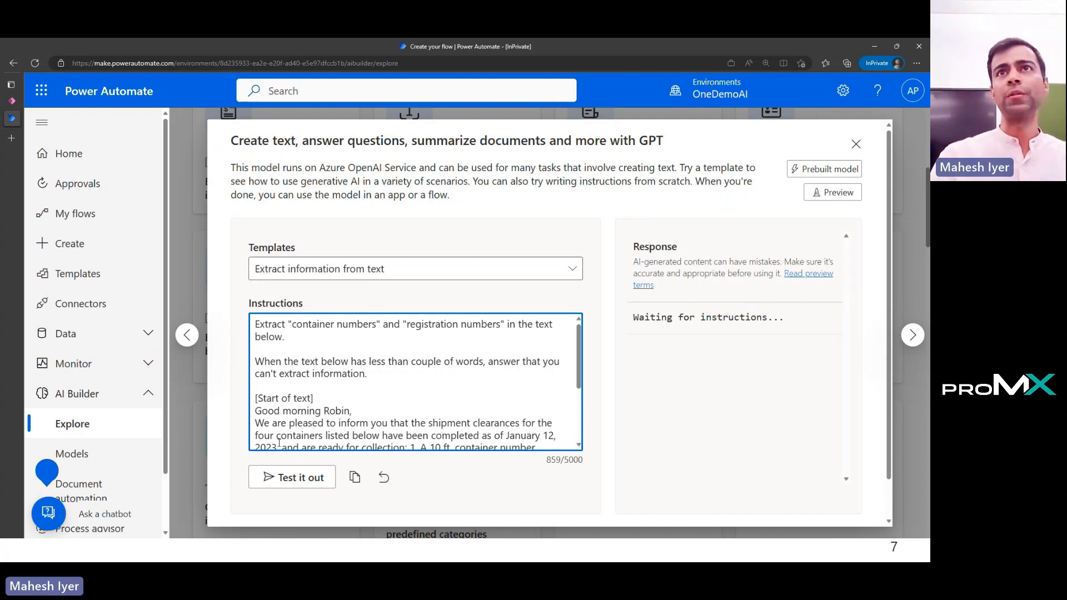
Test the sample instructions and compare the container and registration numbers in the response with the source text
{"action": "left_click", "coordinate": [283, 481]}
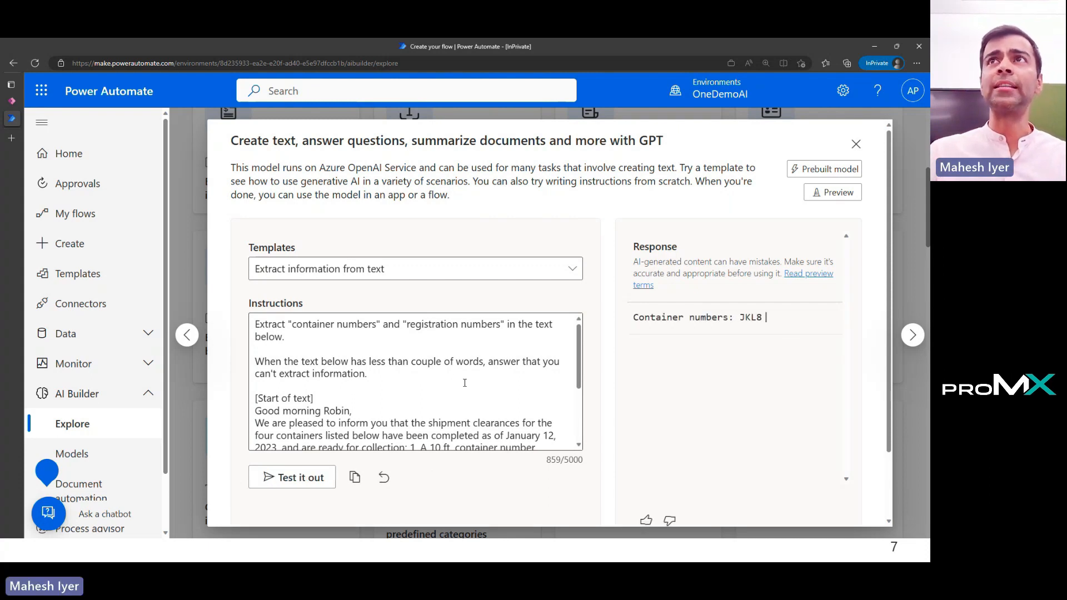
{"action": "scroll", "coordinate": [464, 382], "scroll_direction": "down", "scroll_amount": 4}
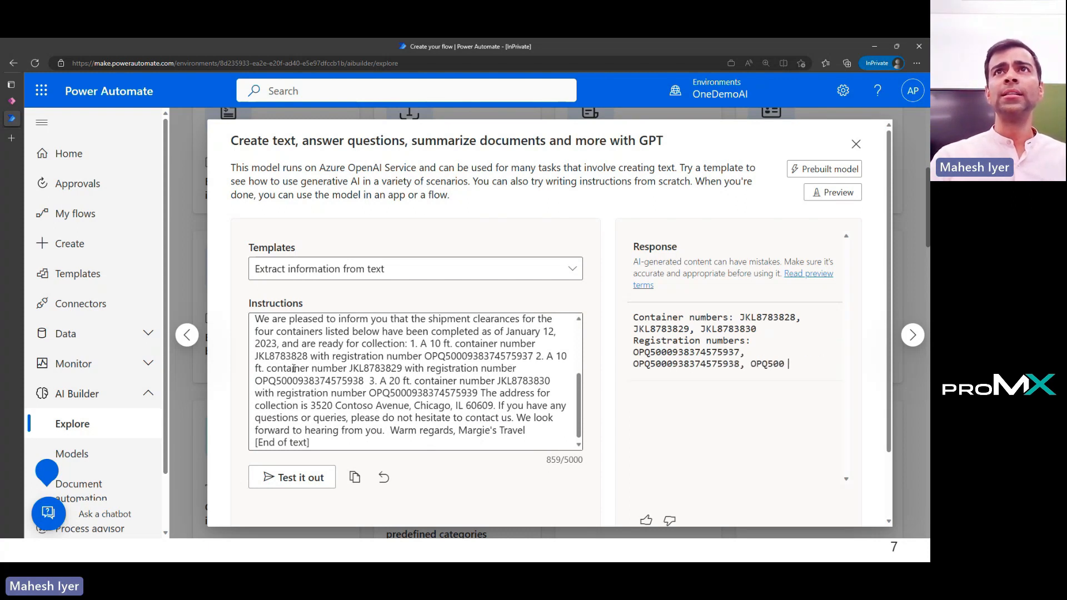
{"action": "left_click_drag", "start_coordinate": [267, 368], "coordinate": [402, 368]}
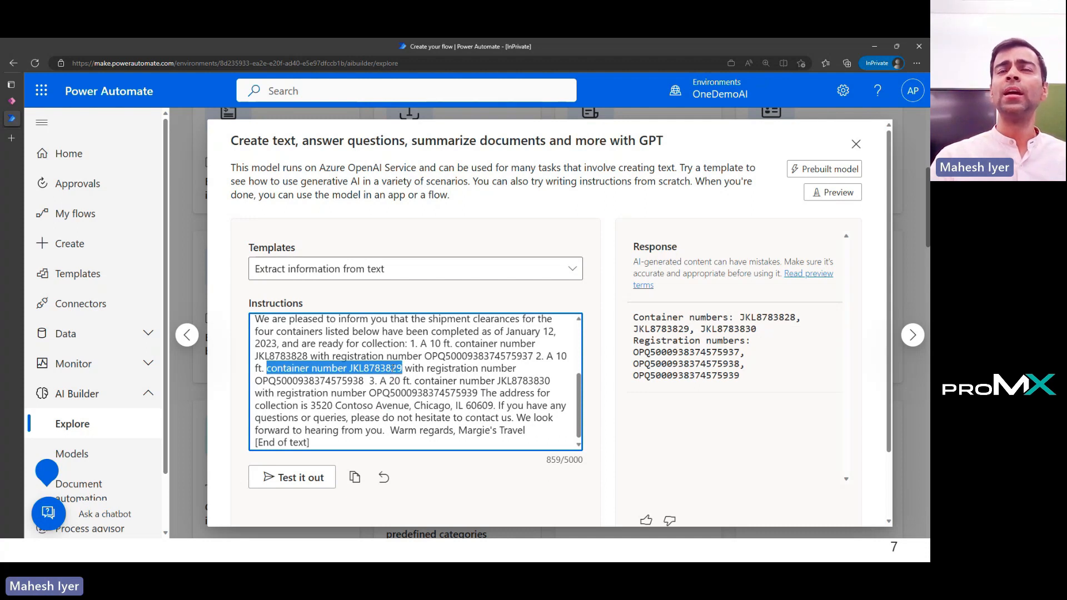
{"action": "left_click_drag", "start_coordinate": [739, 317], "coordinate": [807, 319]}
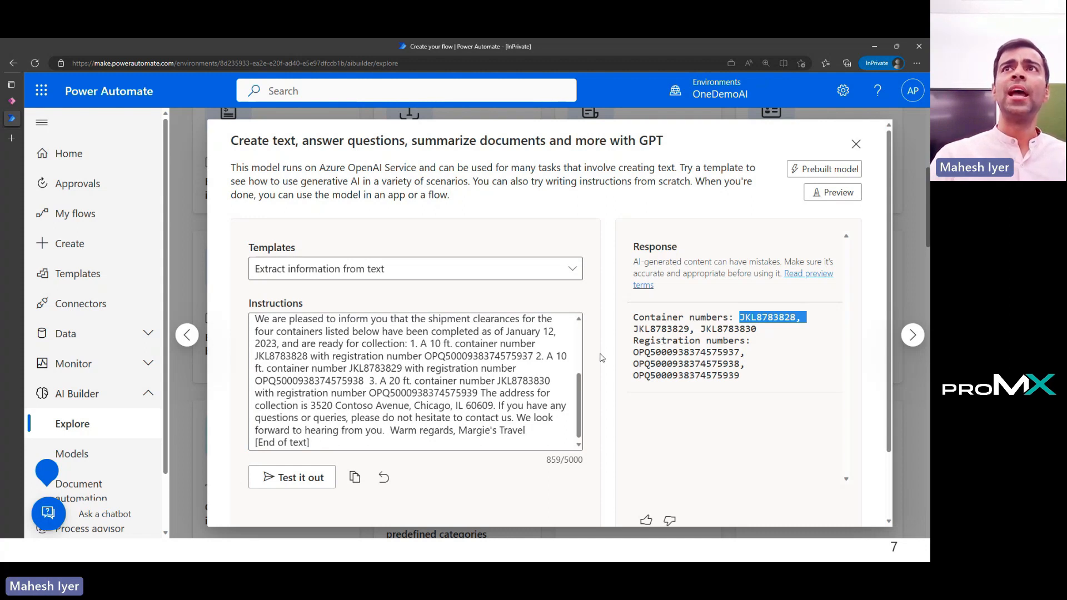
{"action": "left_click_drag", "start_coordinate": [369, 393], "coordinate": [479, 392]}
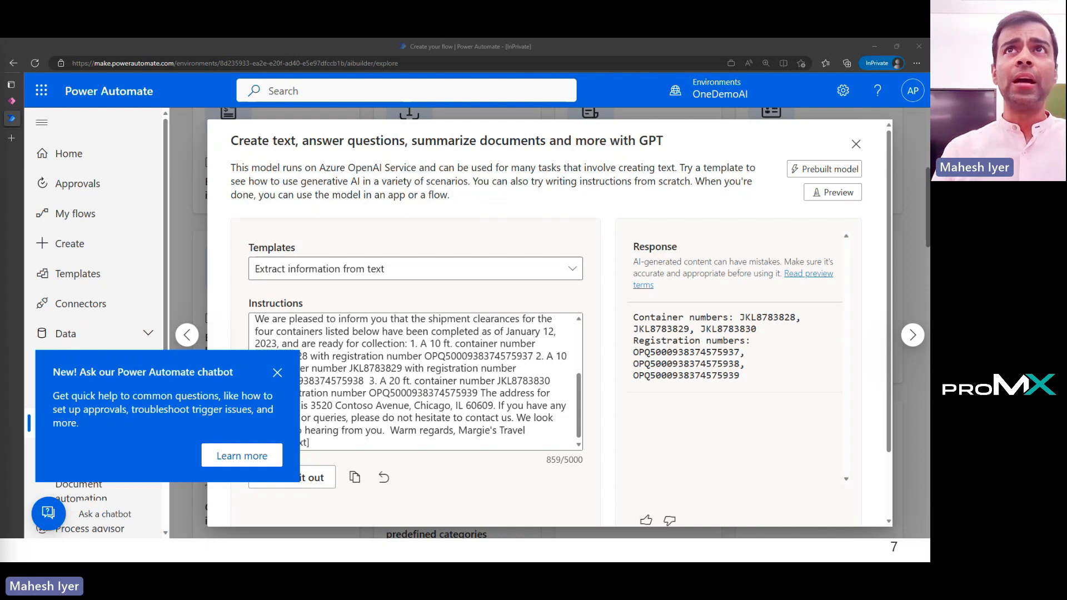
Dismiss the chatbot notice and replace the body of the sample shipment message with the copied customer service complaint
{"action": "left_click", "coordinate": [277, 372]}
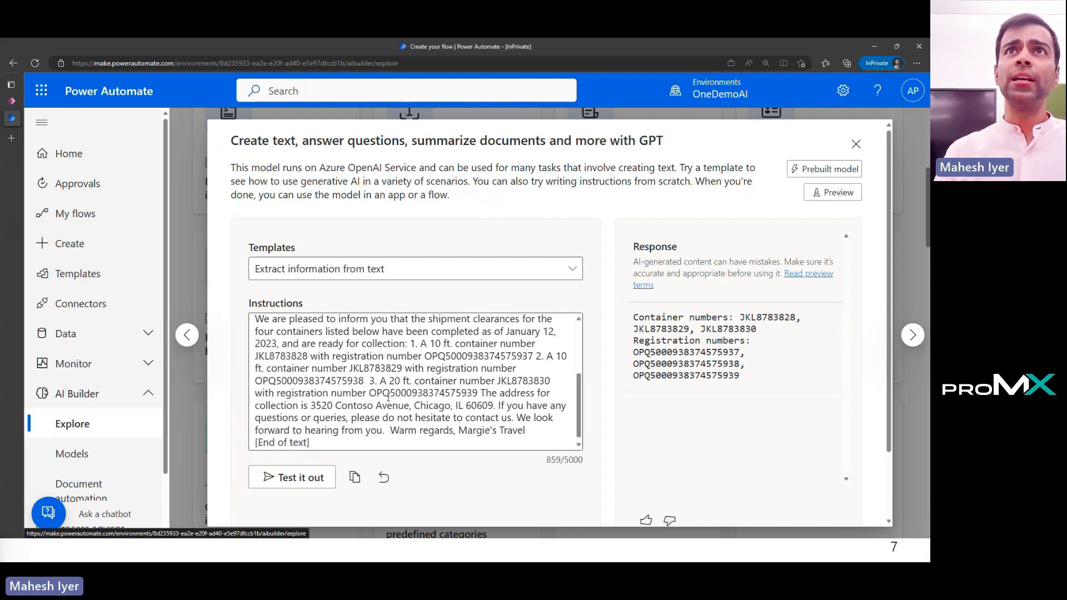
{"action": "scroll", "coordinate": [388, 397], "scroll_direction": "up", "scroll_amount": 1}
{"action": "left_click_drag", "start_coordinate": [524, 442], "coordinate": [255, 330]}
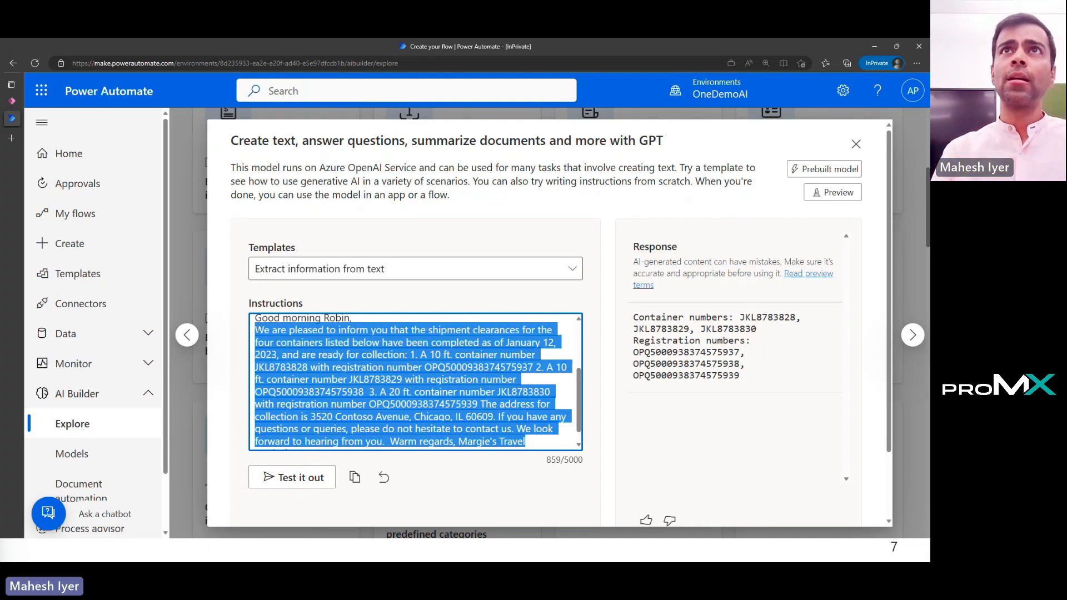
{"action": "key", "text": "ctrl+v"}
{"action": "scroll", "coordinate": [322, 348], "scroll_direction": "up", "scroll_amount": 3}
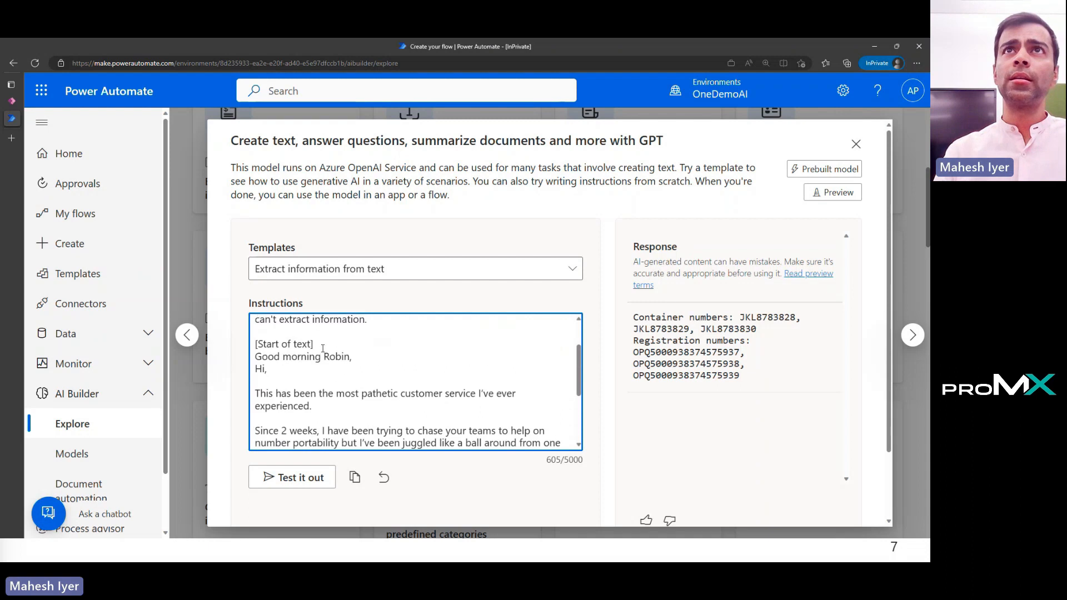
Delete the leftover sample "Good morning" greeting line between [Start of text] and the complaint's "Hi,"
{"action": "left_click_drag", "start_coordinate": [354, 356], "coordinate": [250, 356]}
{"action": "key", "text": "BackSpace"}
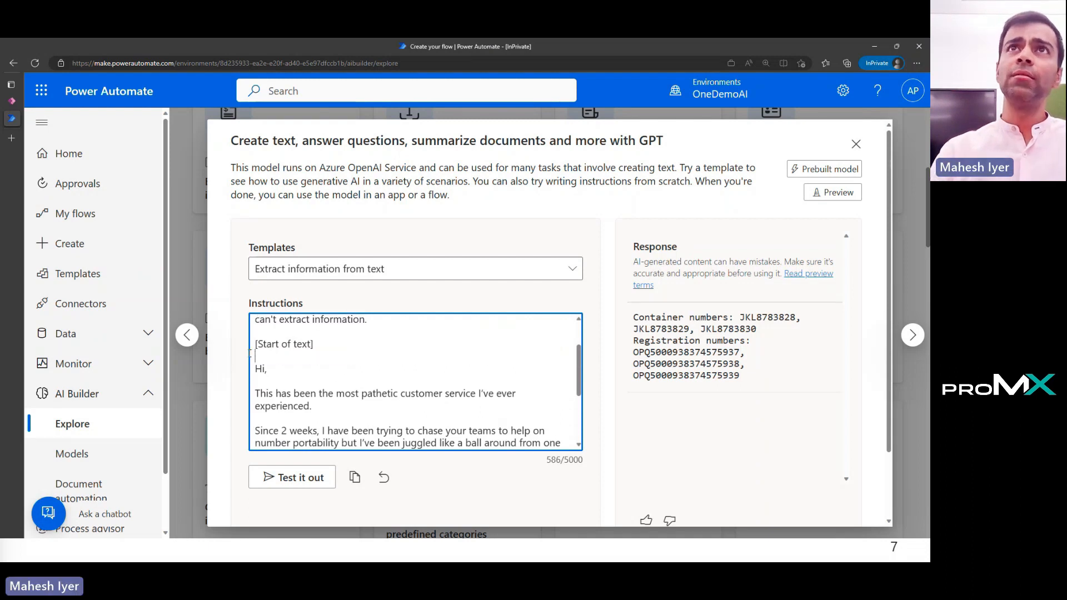
{"action": "key", "text": "BackSpace"}
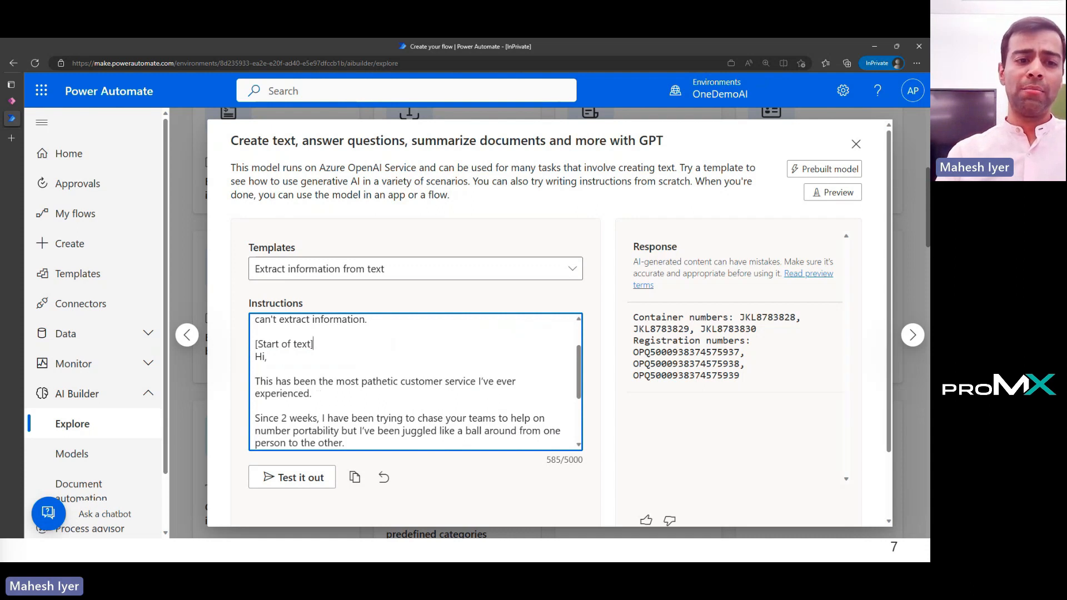
Replace the prompt with 'Summarize "customer sentiment" in a few words. Extract "customer name" and "Phone Number" in the text below. Check if it talks about "Social Media"'
{"action": "key", "text": "alt+Tab"}
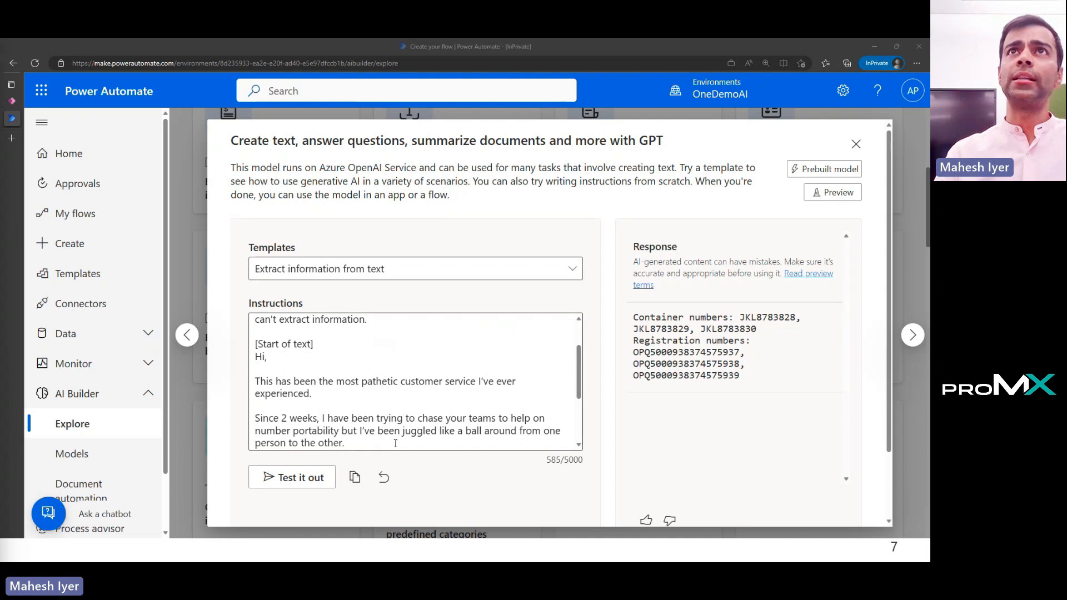
{"action": "scroll", "coordinate": [395, 443], "scroll_direction": "up", "scroll_amount": 2}
{"action": "left_click_drag", "start_coordinate": [391, 371], "coordinate": [255, 320]}
{"action": "type", "text": "Summarize \"customer sentiment\" in a few words. Extract \"customer name\" and \"Phone Number\" in the text below.  Check if it talks about \"Social Media\""}
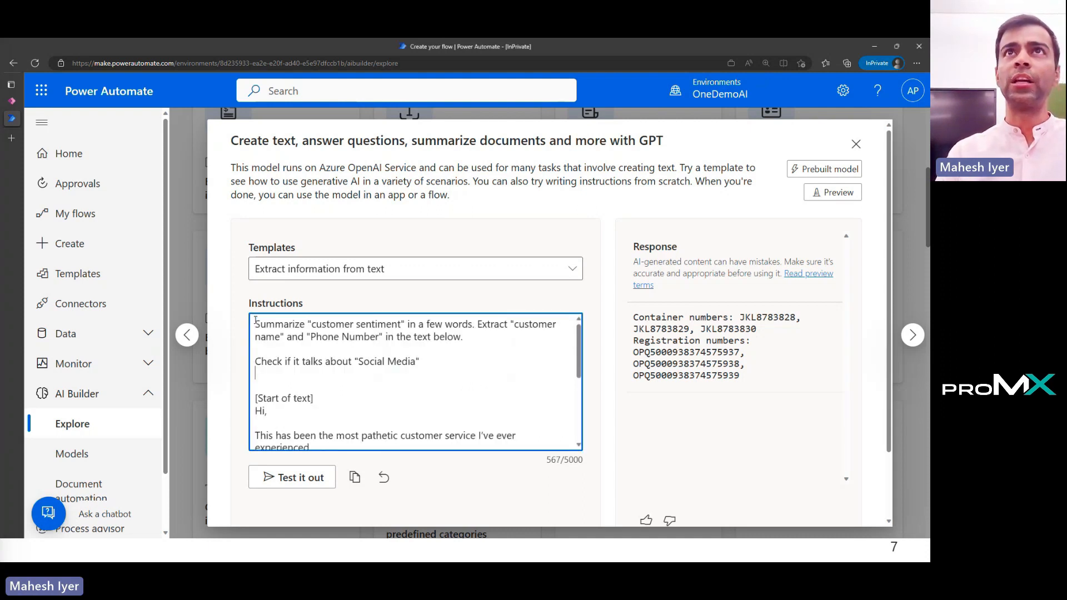
Review the complaint text, including its social media threat and contact details, and the sentiment, name and phone number requests in the prompt
{"action": "scroll", "coordinate": [373, 378], "scroll_direction": "down", "scroll_amount": 3}
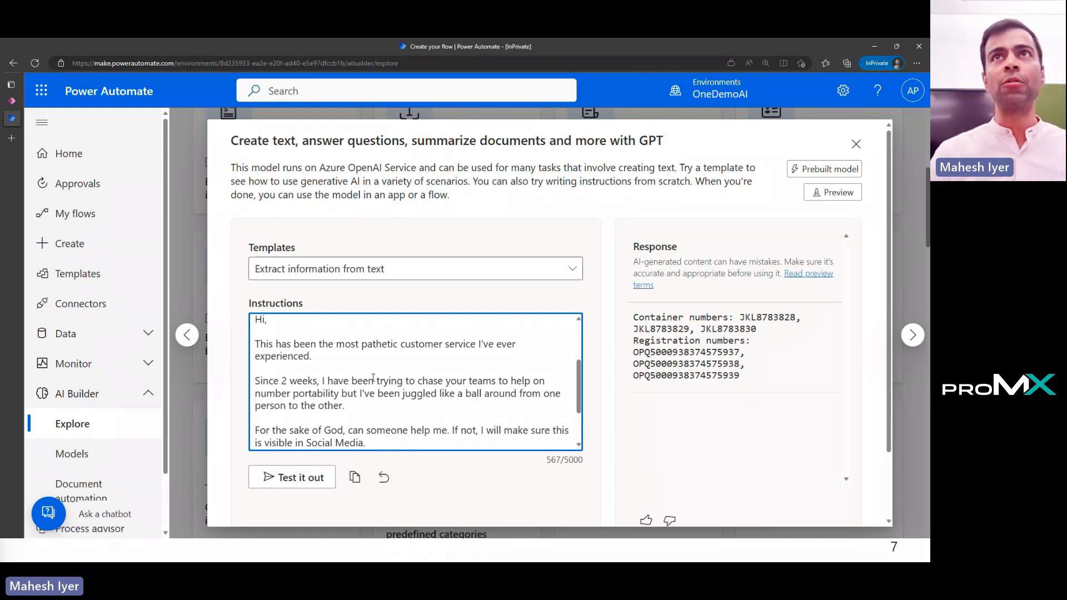
{"action": "scroll", "coordinate": [373, 377], "scroll_direction": "down", "scroll_amount": 2}
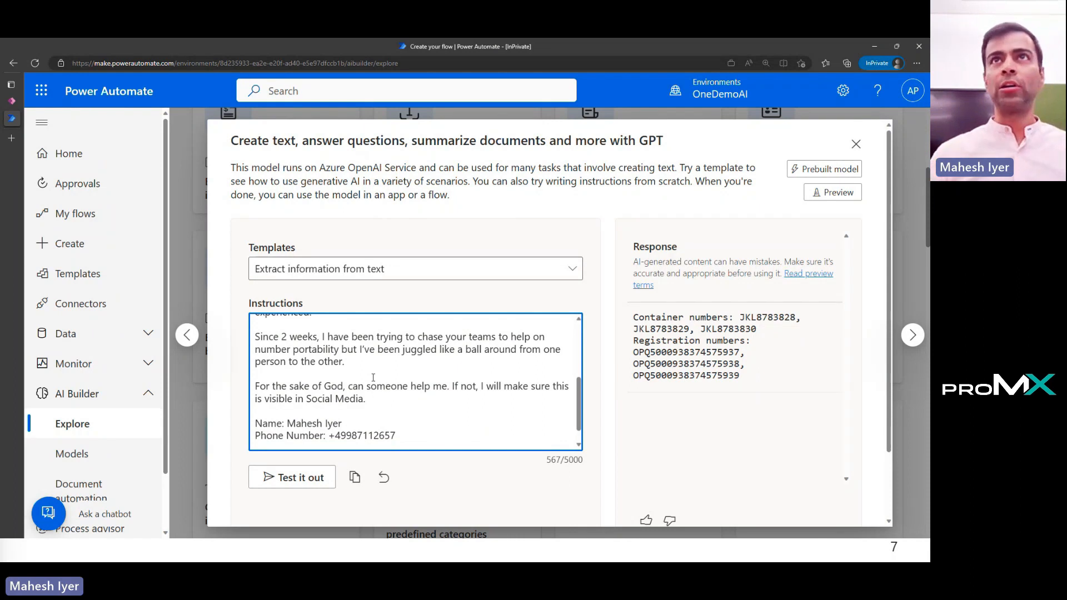
{"action": "scroll", "coordinate": [372, 378], "scroll_direction": "down", "scroll_amount": 1}
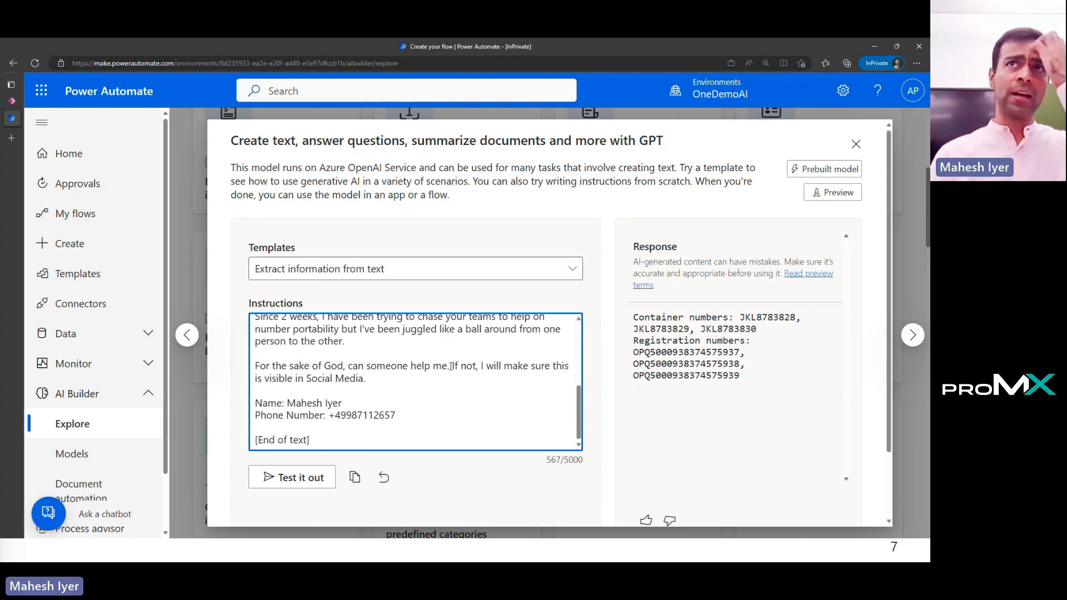
{"action": "left_click_drag", "start_coordinate": [450, 367], "coordinate": [512, 380]}
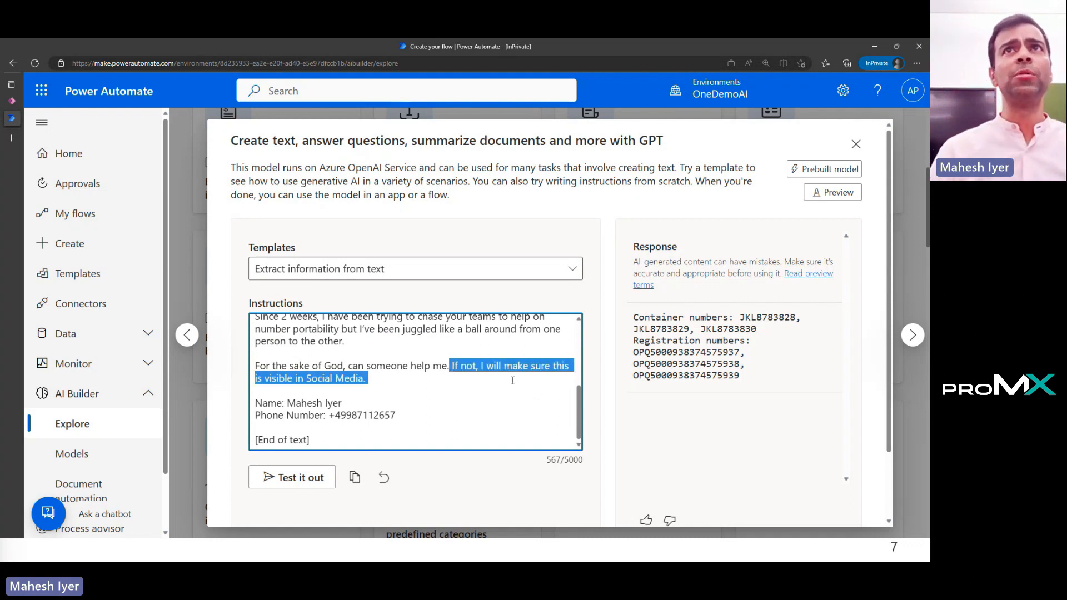
{"action": "left_click", "coordinate": [453, 380]}
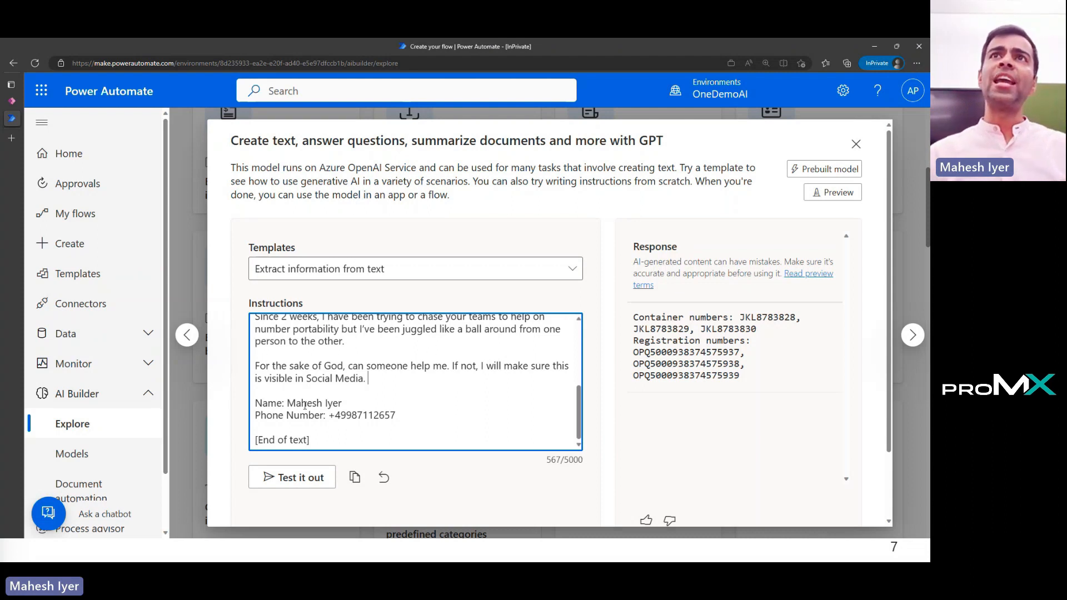
{"action": "scroll", "coordinate": [410, 416], "scroll_direction": "up", "scroll_amount": 5}
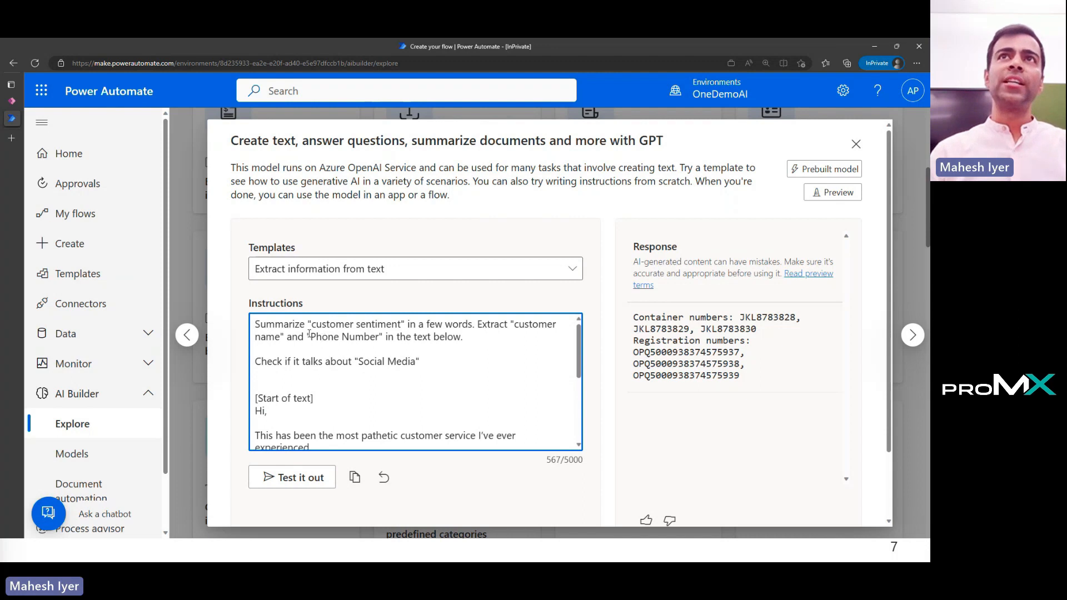
{"action": "left_click_drag", "start_coordinate": [311, 324], "coordinate": [403, 324]}
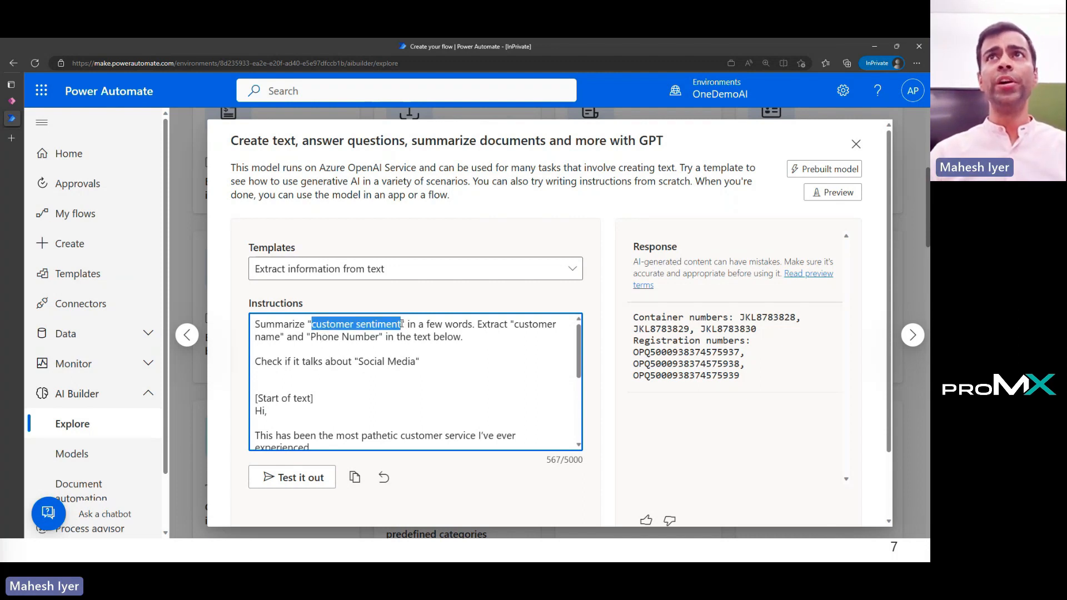
{"action": "left_click_drag", "start_coordinate": [509, 324], "coordinate": [385, 338]}
{"action": "left_click", "coordinate": [453, 338]}
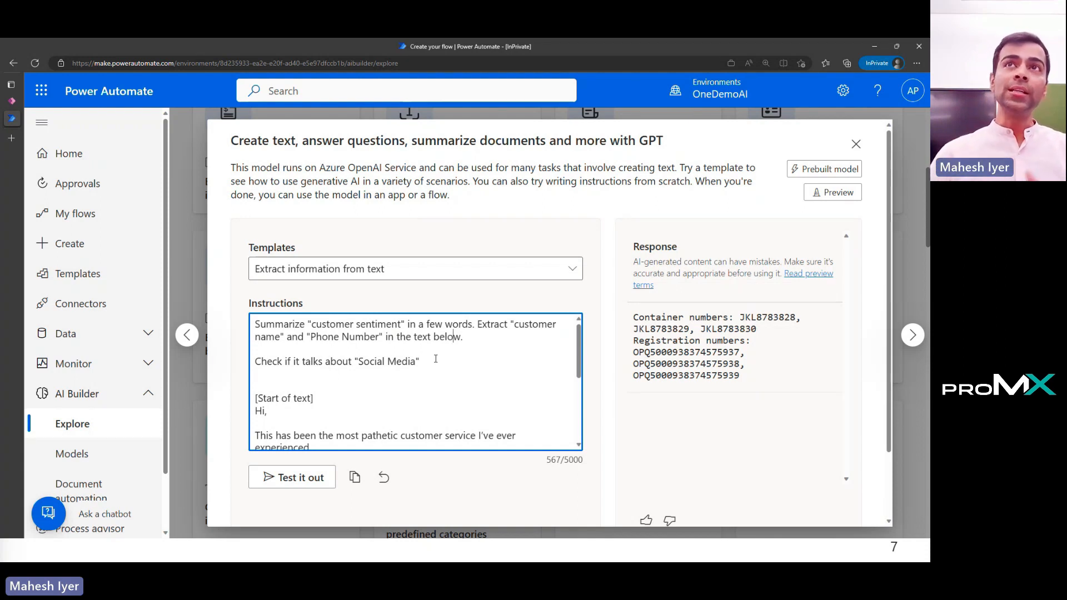
{"action": "scroll", "coordinate": [436, 358], "scroll_direction": "down", "scroll_amount": 2}
{"action": "scroll", "coordinate": [436, 359], "scroll_direction": "up", "scroll_amount": 2}
Test the customized instructions and compare the returned sentiment, customer name, phone number and social media answer with the complaint
{"action": "left_click", "coordinate": [289, 477]}
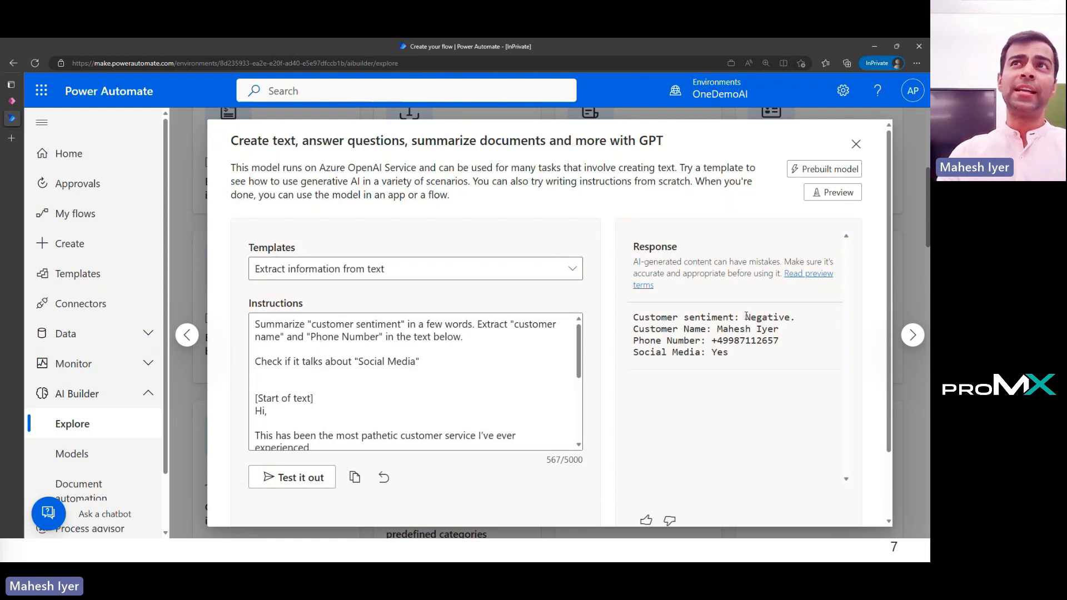
{"action": "scroll", "coordinate": [548, 380], "scroll_direction": "down", "scroll_amount": 3}
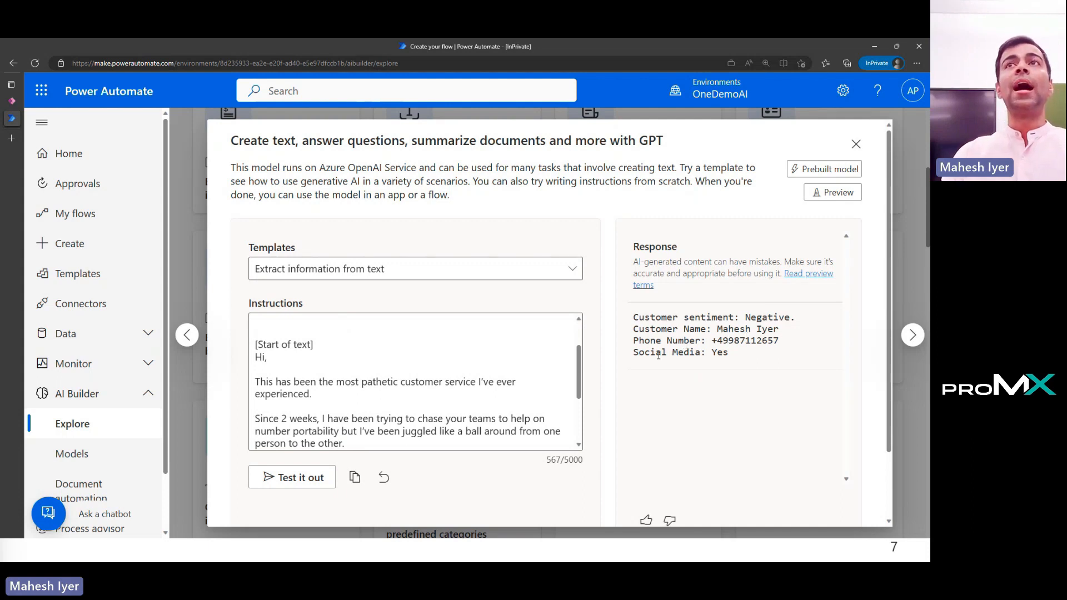
{"action": "scroll", "coordinate": [500, 384], "scroll_direction": "down", "scroll_amount": 2}
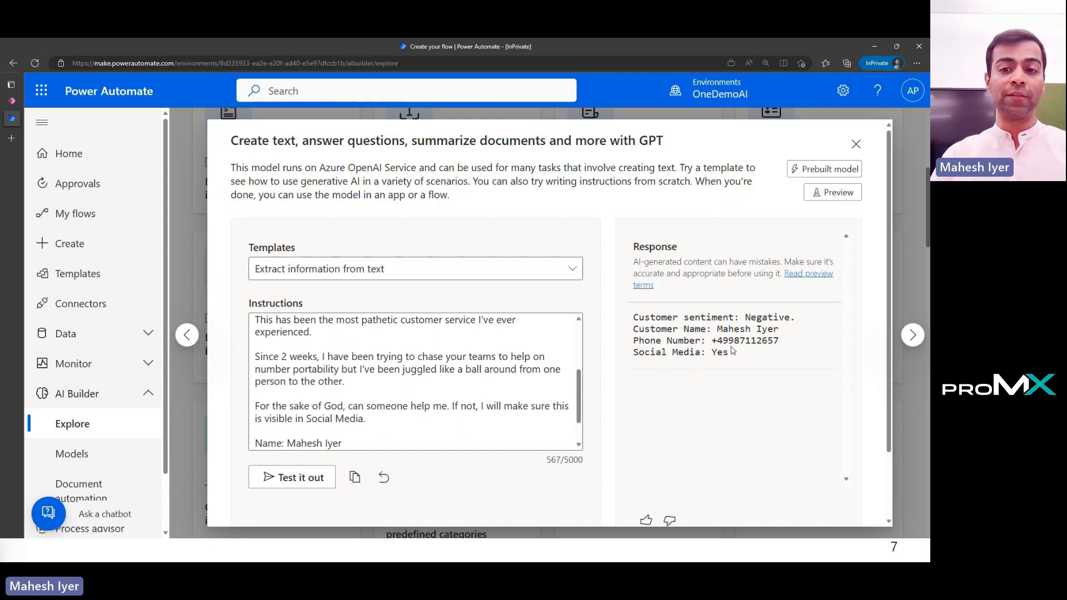
Open the options for using the prebuilt GPT model
{"action": "scroll", "coordinate": [758, 394], "scroll_direction": "down", "scroll_amount": 3}
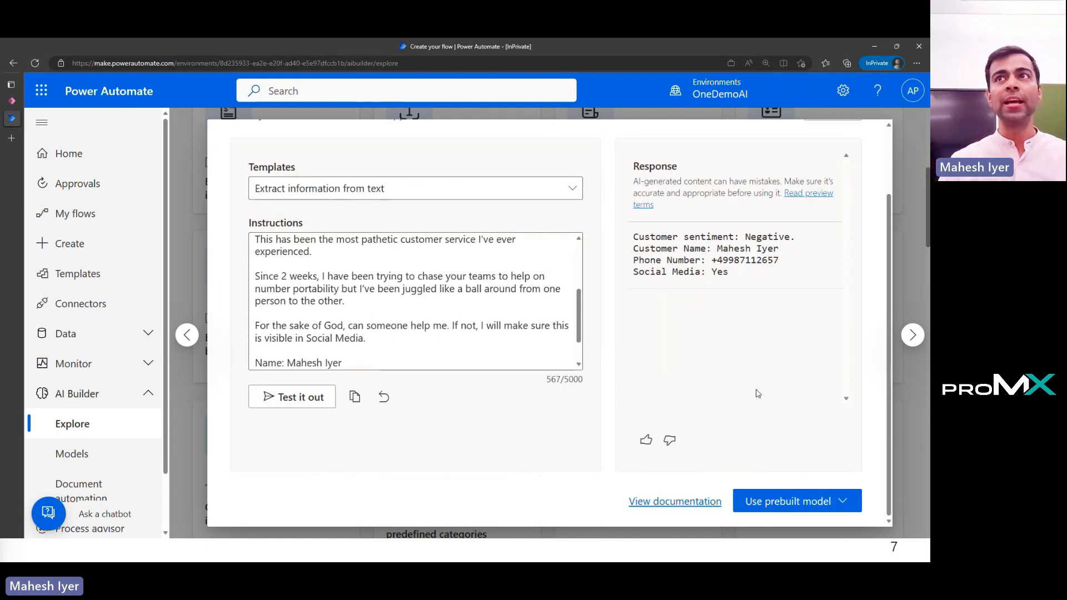
{"action": "left_click", "coordinate": [848, 508]}
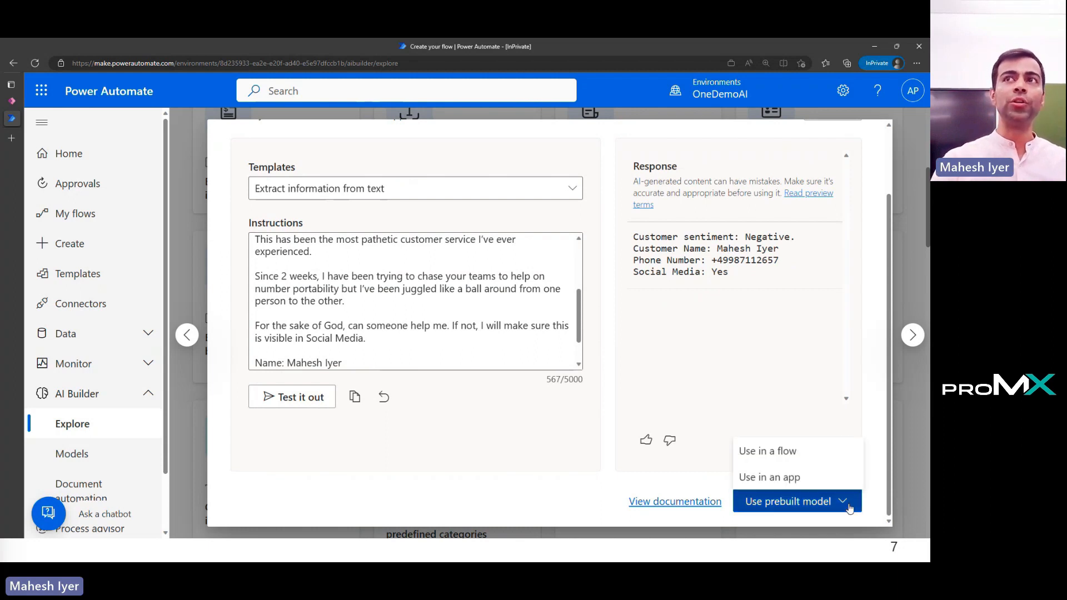